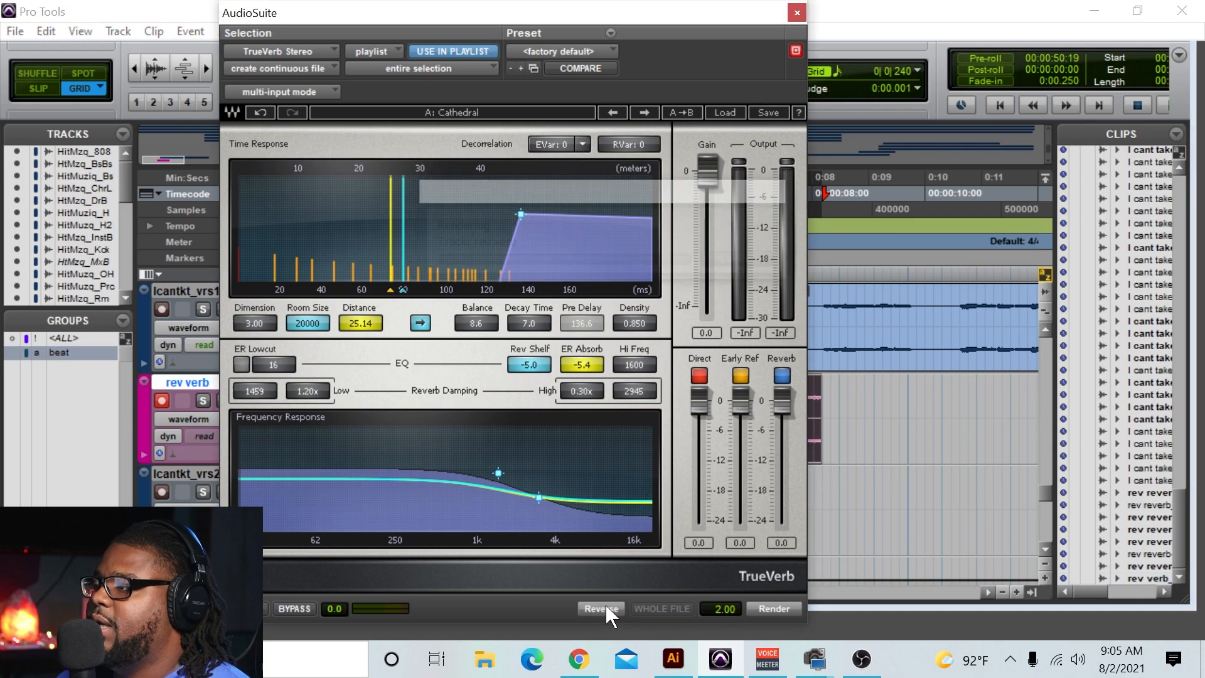
Move the AudioSuite window clear of the tracks and play back the reversed reverb clip on the rev verb track.
left_click_drag(707, 19, 1101, 496)
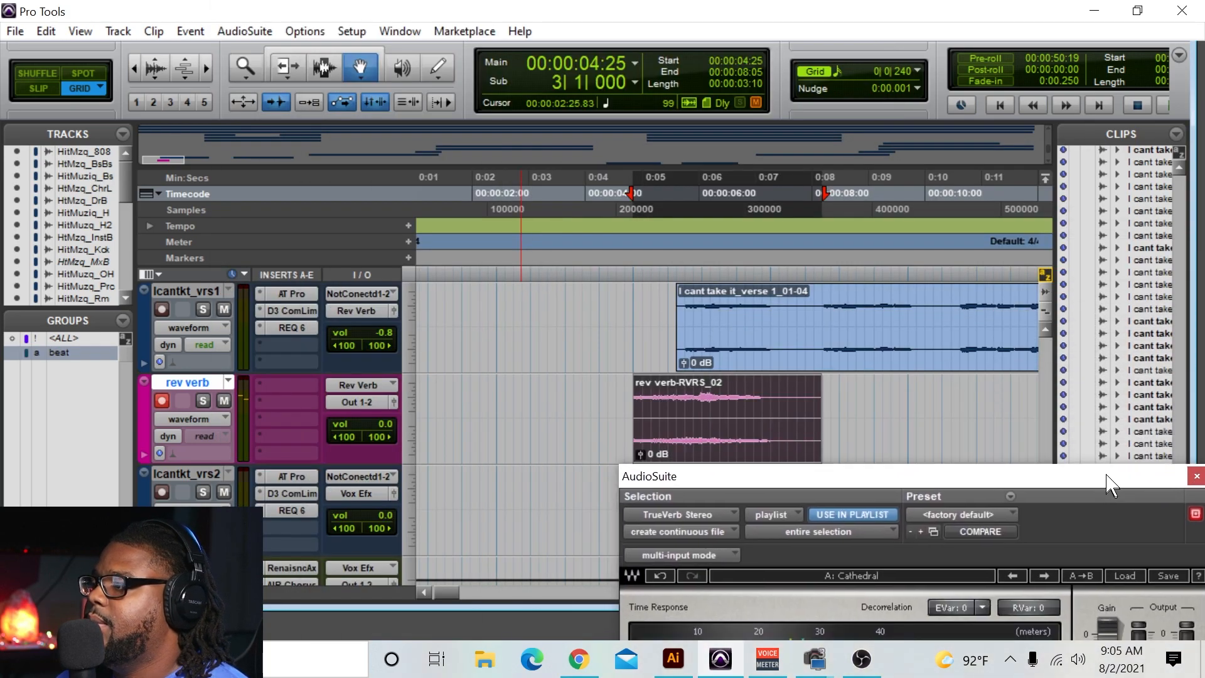
key("space")
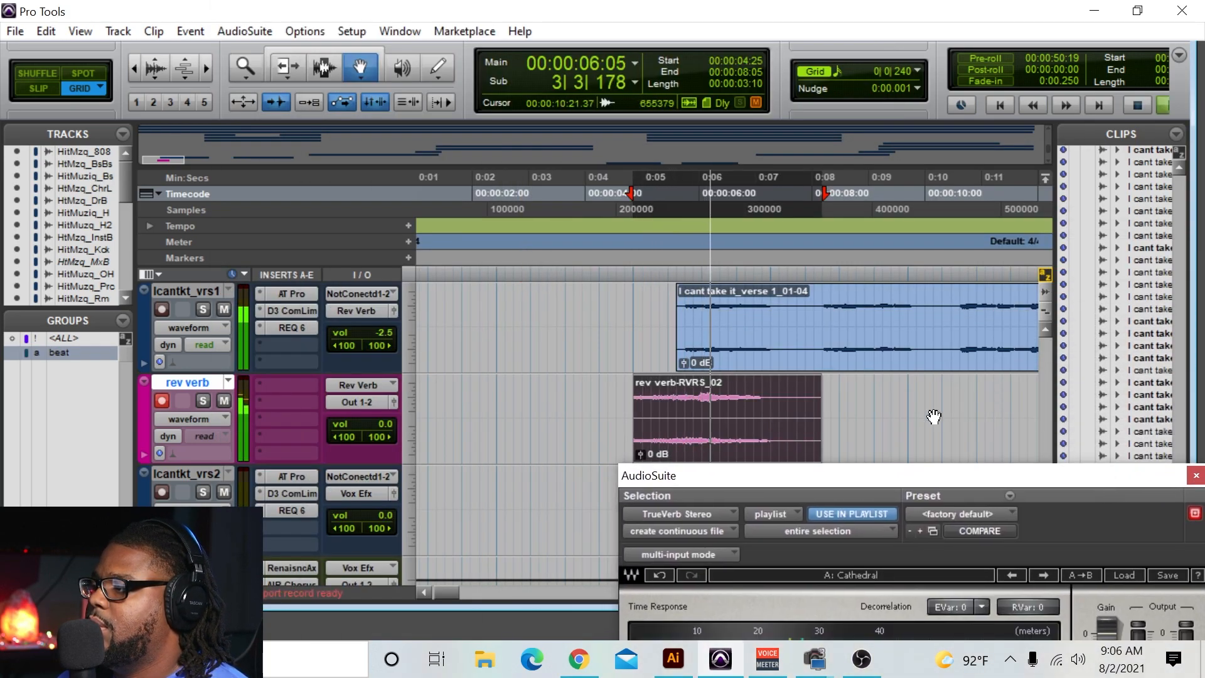
key("space")
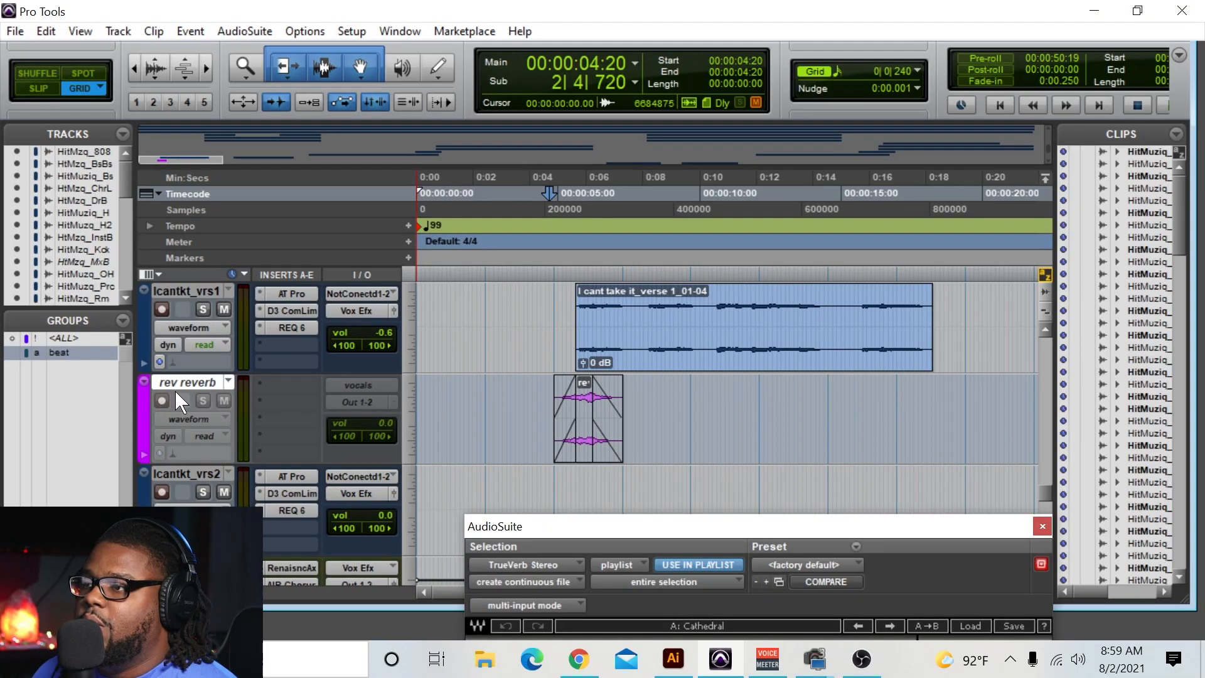
Make the inactive rev reverb track active and play the session from just before its clip.
right_click(190, 385)
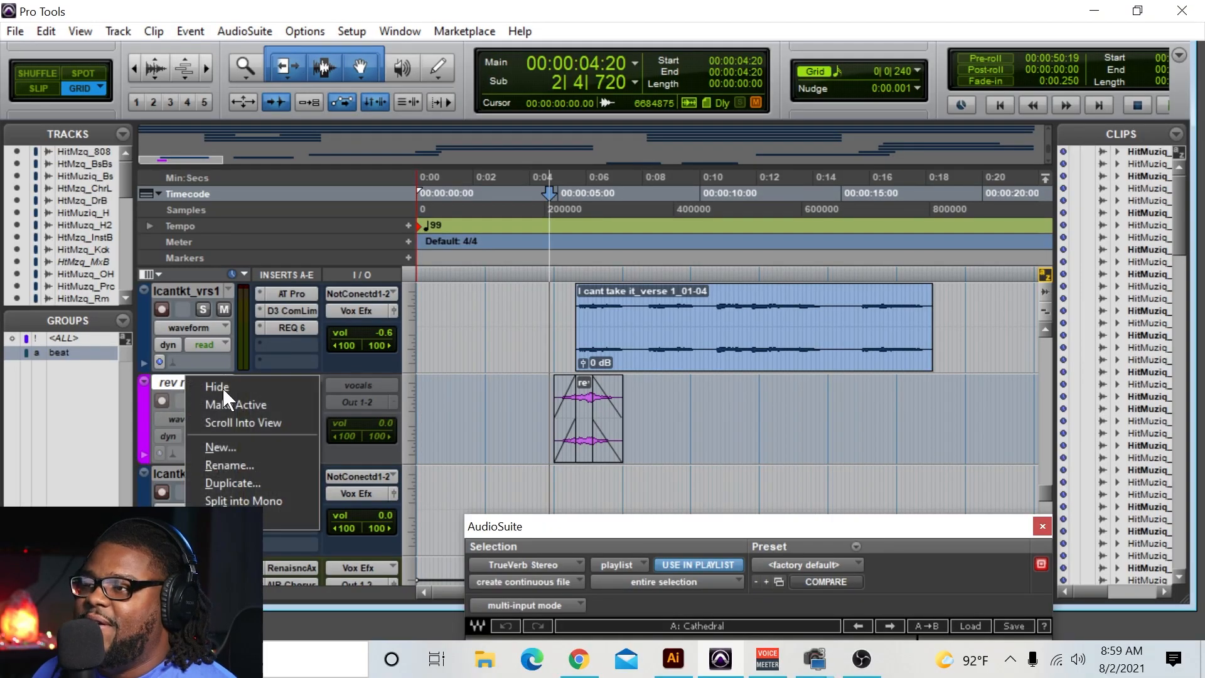
left_click(295, 405)
left_click(537, 201)
key("space")
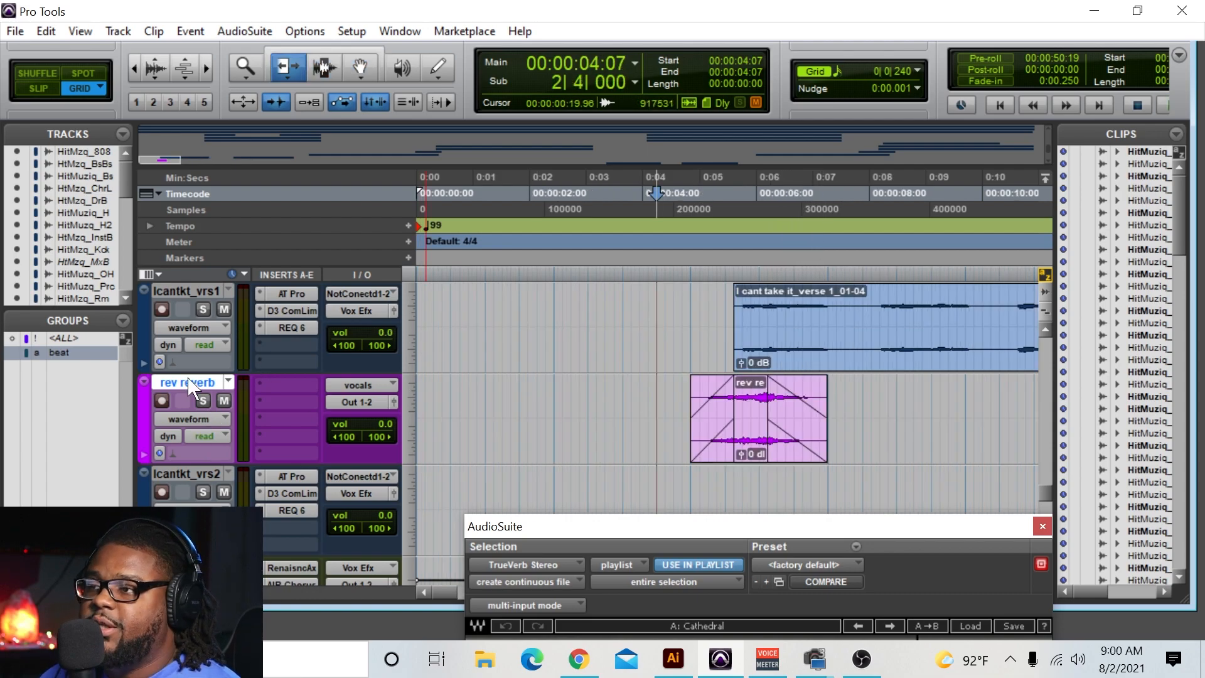
Delete the rev reverb track together with its active clips.
right_click(188, 378)
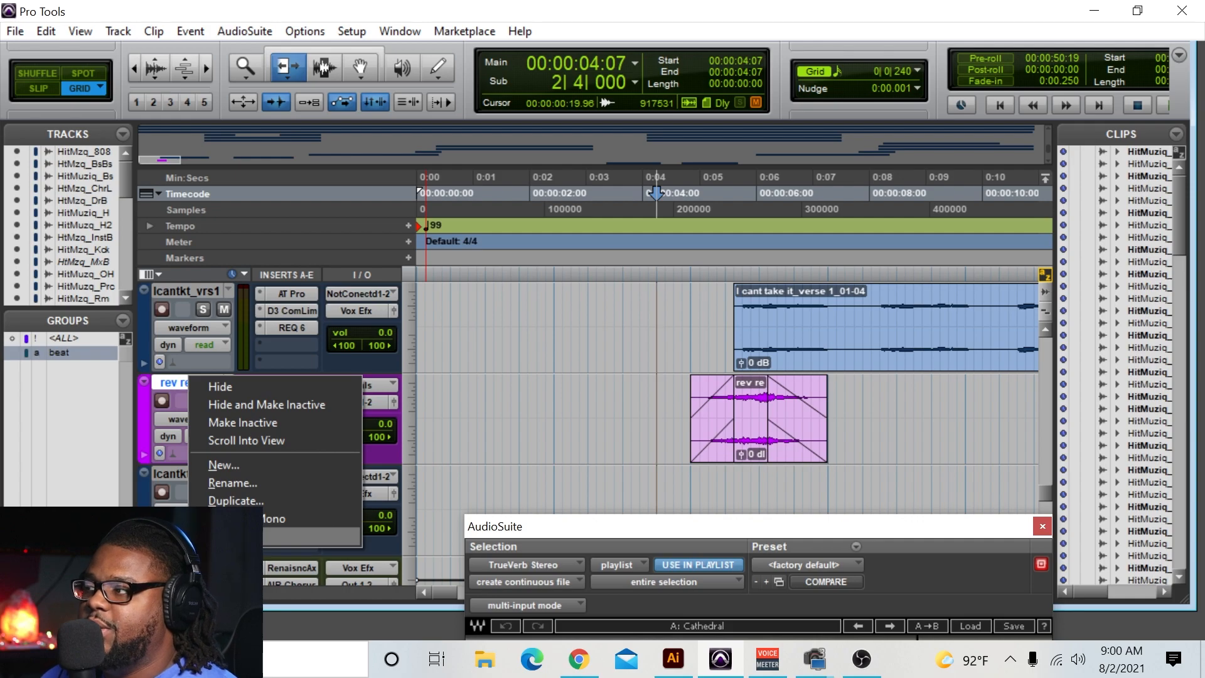
left_click(220, 537)
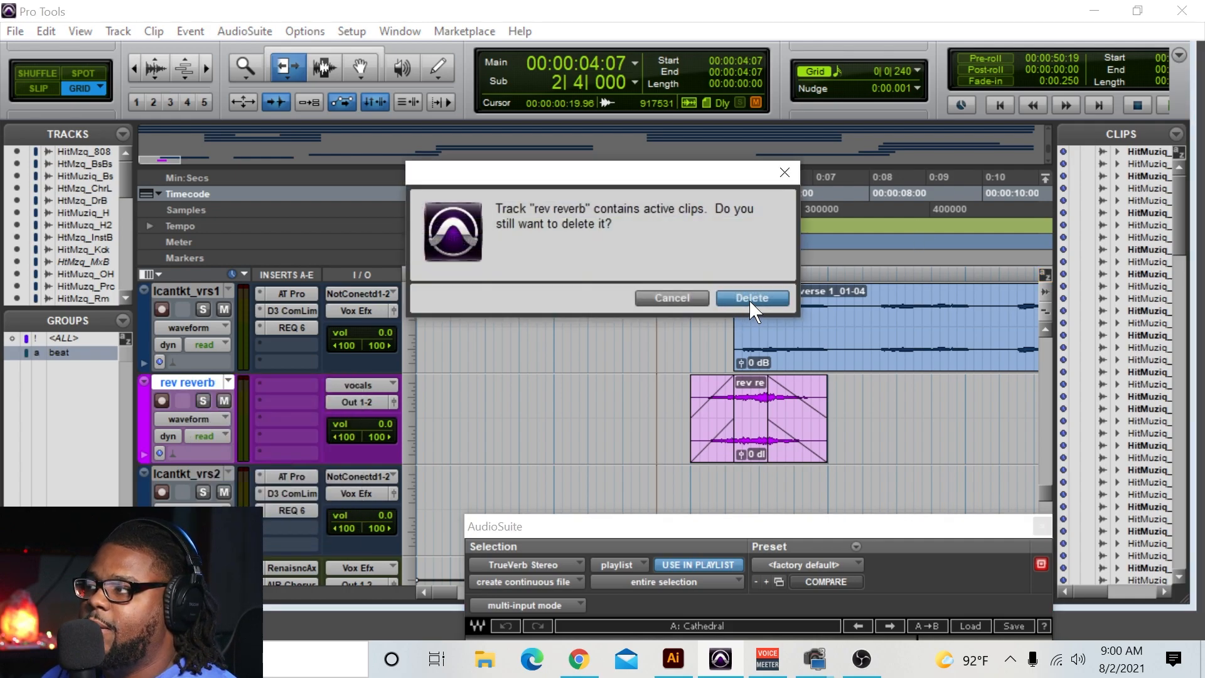
left_click(696, 300)
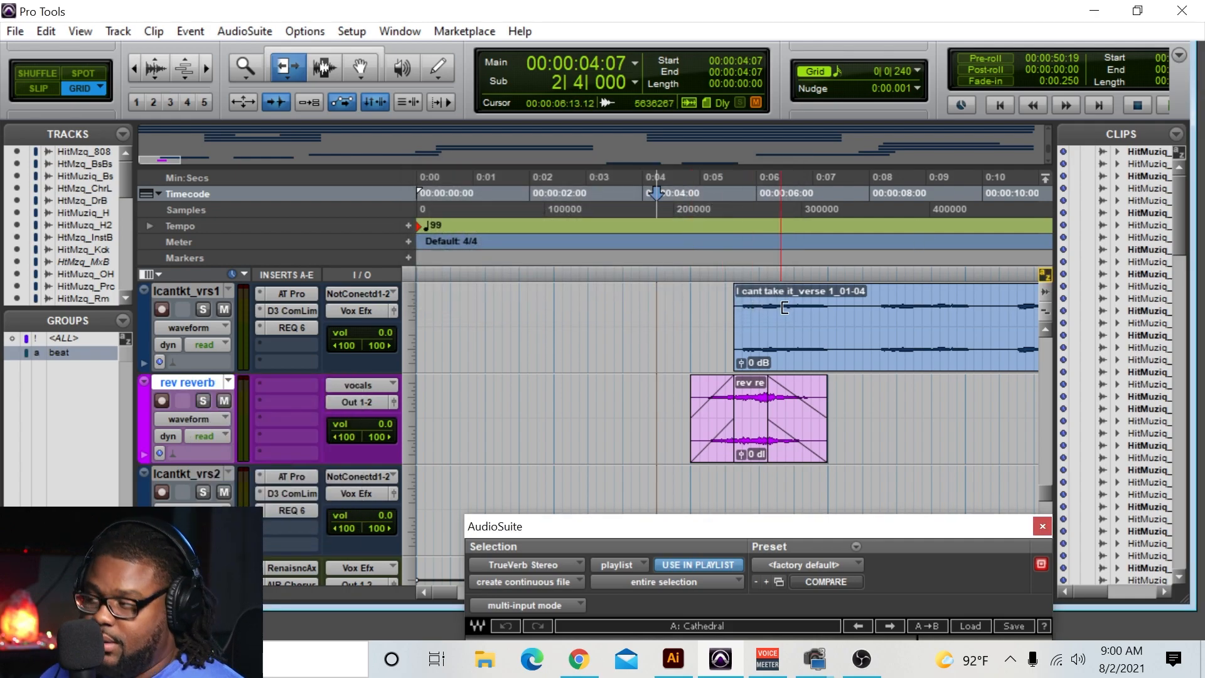
right_click(206, 381)
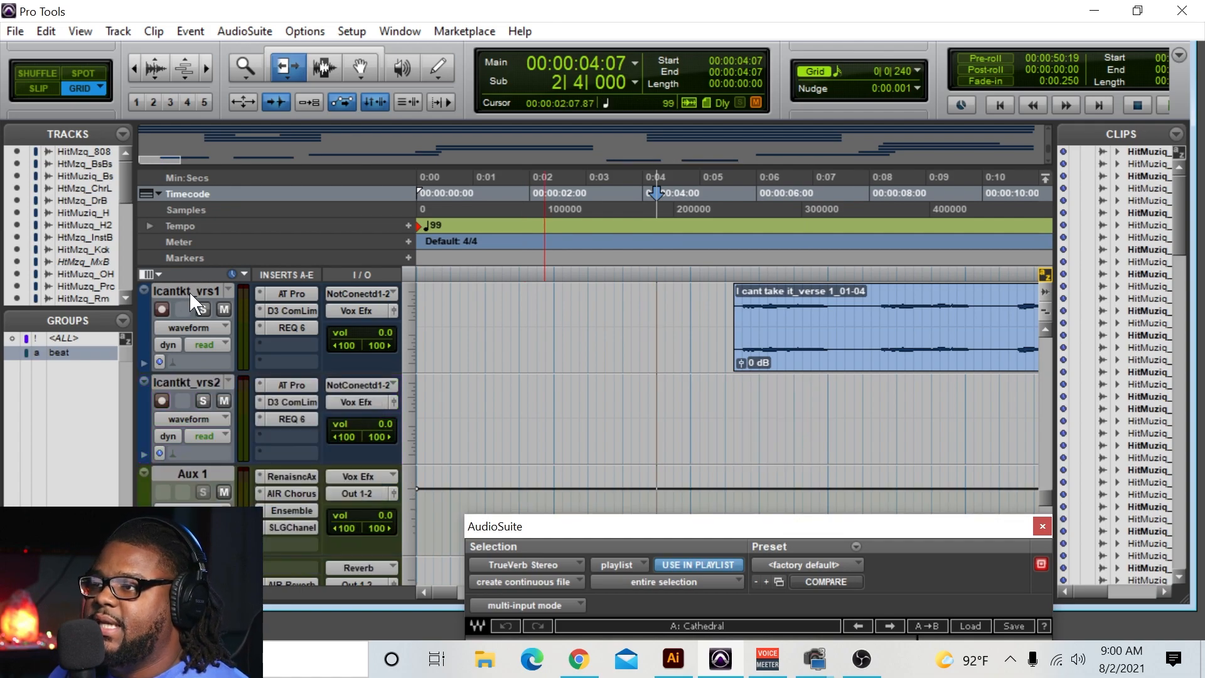
Set up one new stereo audio track for insertion directly below the first verse vocal track.
left_click(189, 292)
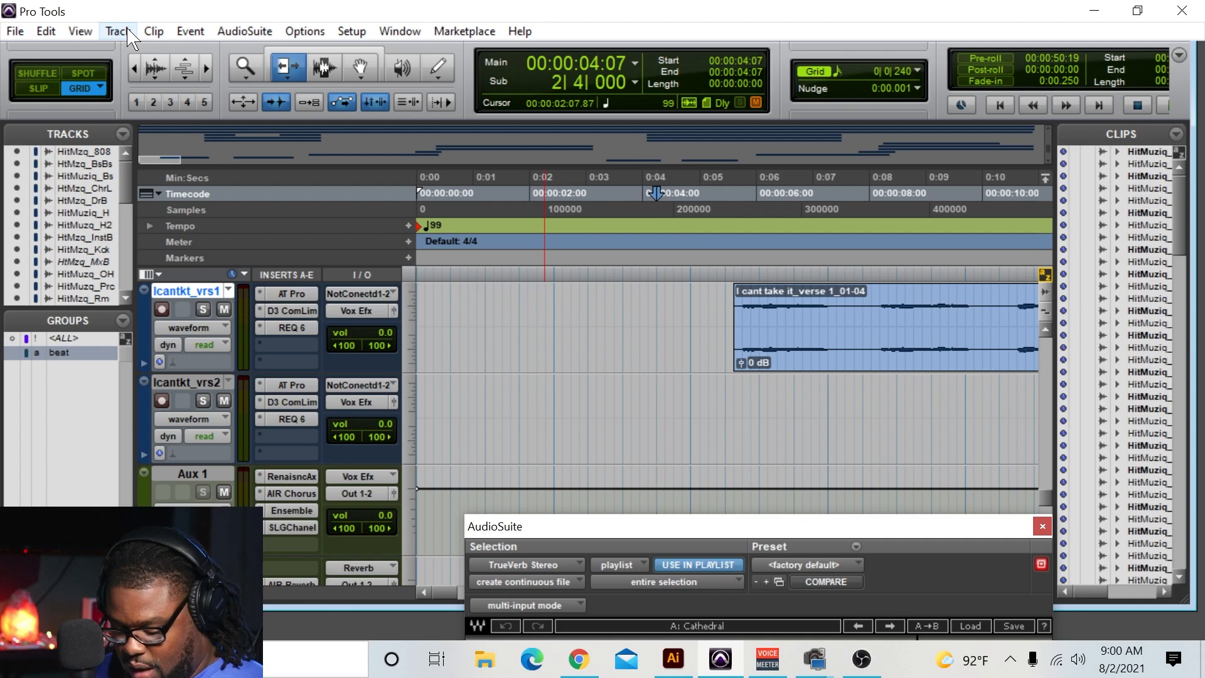
key("ctrl+shift+n")
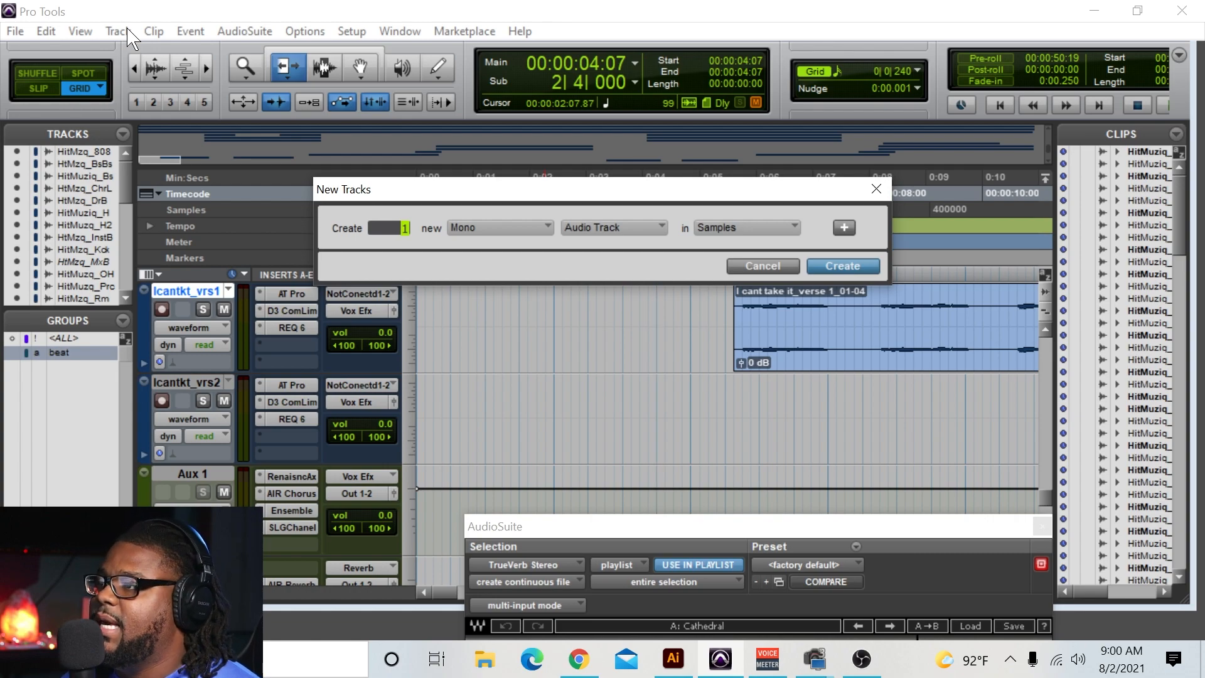
key("ctrl+Right")
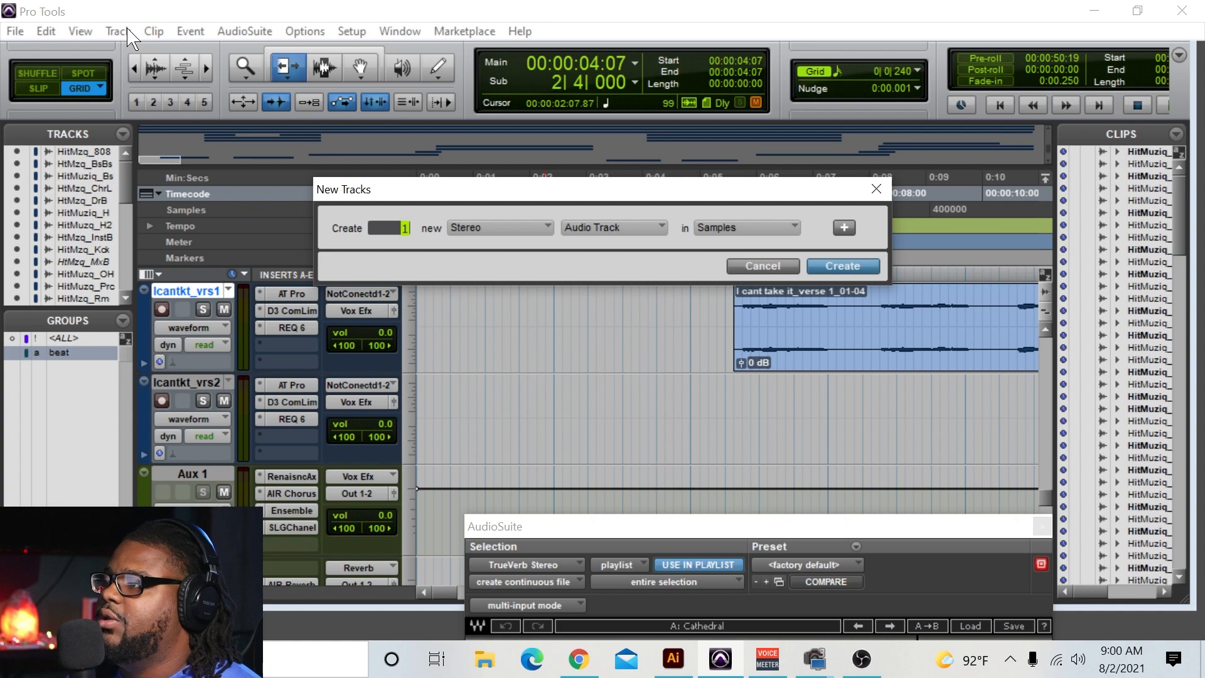
Cycle through the new track's type and format options, including a stereo Master Fader, and return to a stereo Audio Track.
key("ctrl+Down")
key("ctrl+Down")
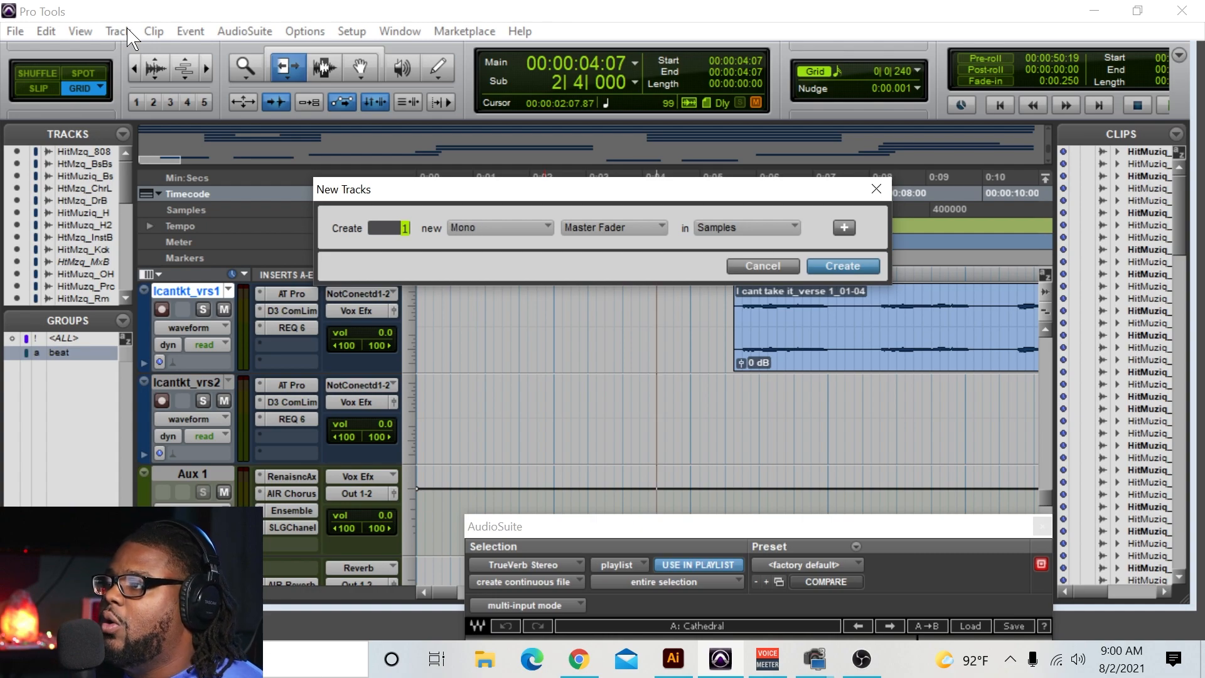
key("ctrl+Left")
key("ctrl+Right")
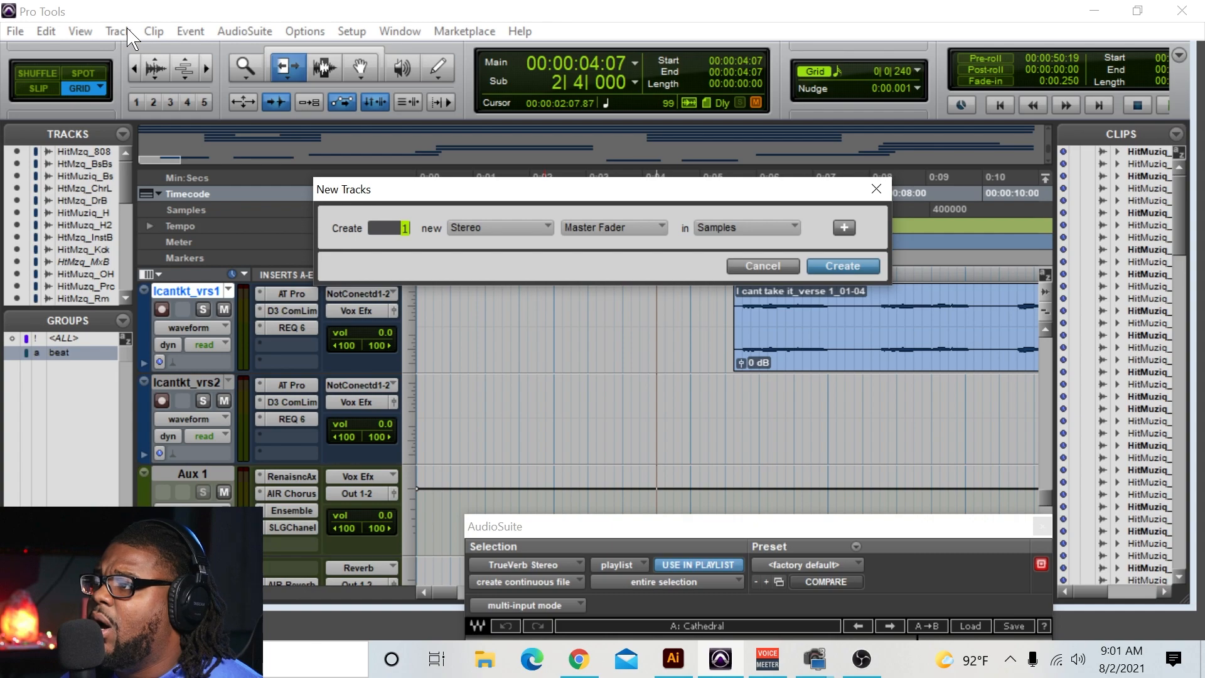
key("ctrl+Down")
key("ctrl+Up")
key("ctrl+Down")
key("ctrl+Down")
key("ctrl+Up")
key("ctrl+Up")
key("ctrl+Down")
key("ctrl+Down")
key("ctrl+Up")
key("ctrl+Up")
key("ctrl+Up")
key("ctrl+Down")
key("ctrl+Down")
key("ctrl+Down")
key("ctrl+Up")
key("ctrl+Up")
key("ctrl+Up")
key("ctrl+Down")
key("ctrl+Down")
key("ctrl+Up")
key("ctrl+Up")
key("ctrl+Up")
key("ctrl+Up")
key("ctrl+Down")
key("ctrl+Down")
key("ctrl+Up")
key("ctrl+Up")
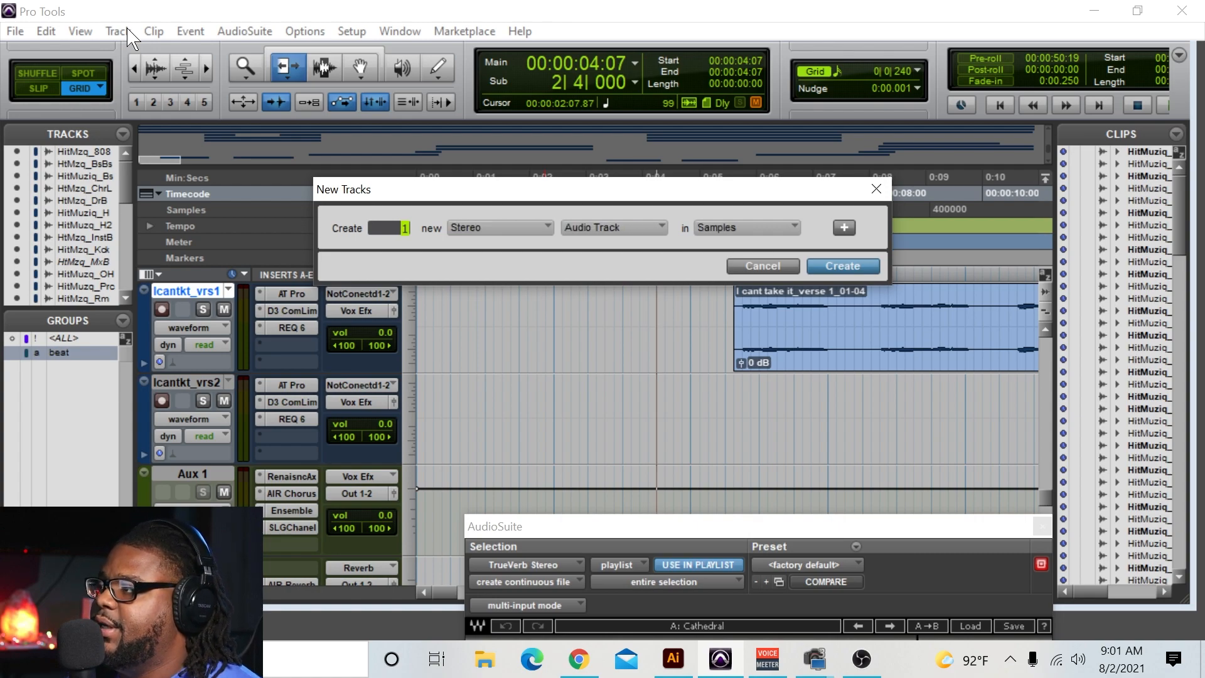
Create the stereo audio track and color it magenta.
key("Return")
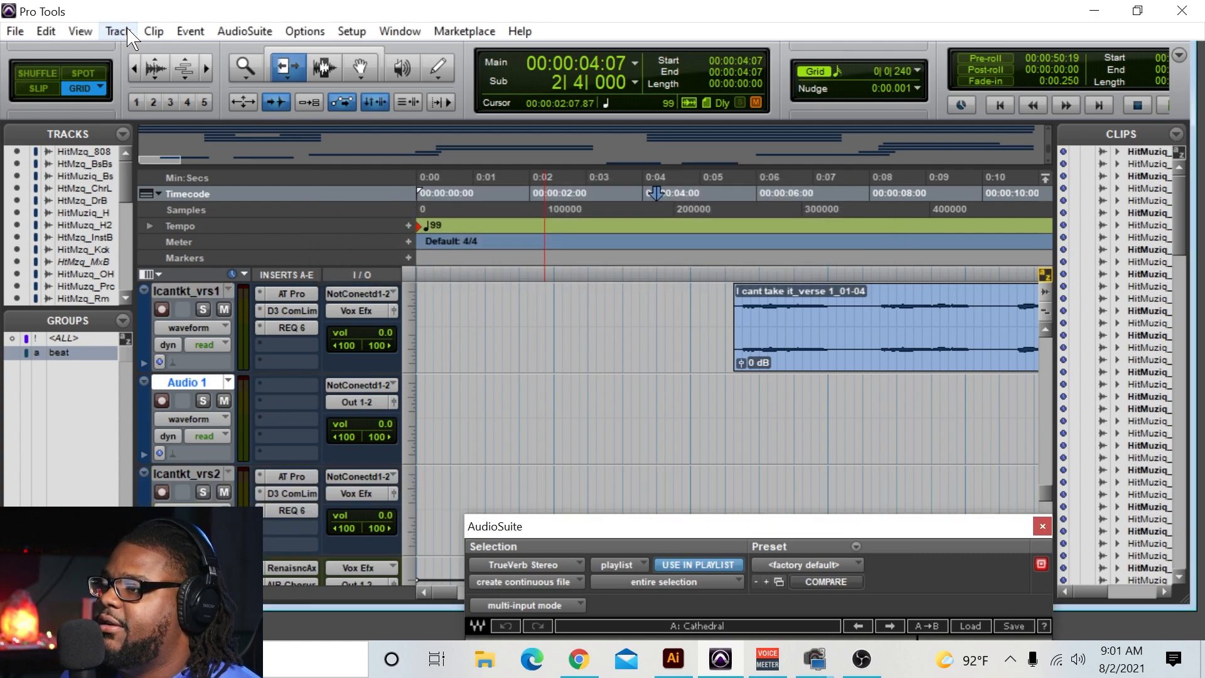
double_click(144, 419)
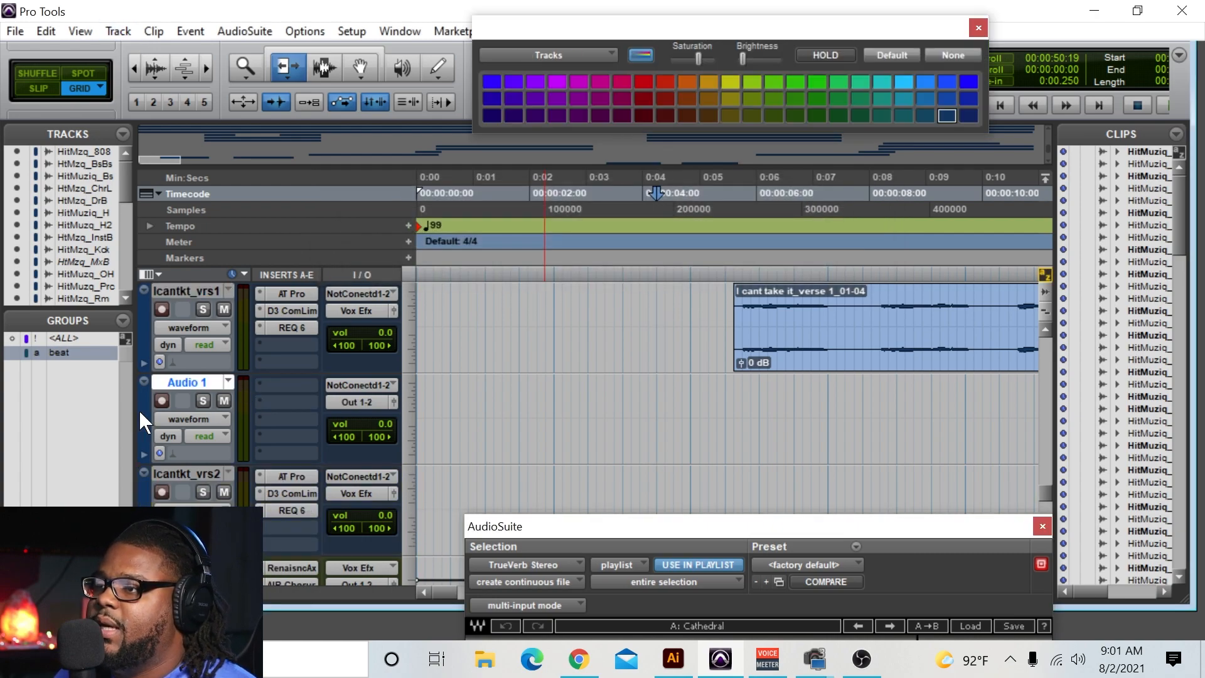
left_click(602, 82)
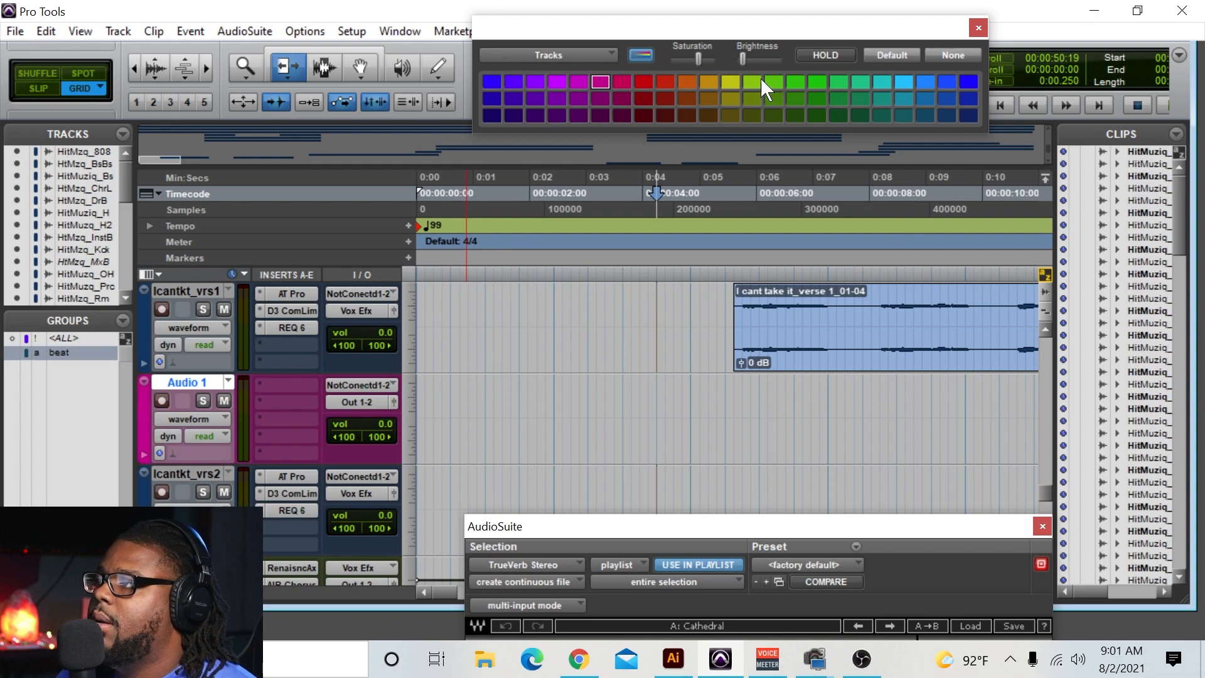
Rename the Audio 1 track as "rev verb".
double_click(194, 383)
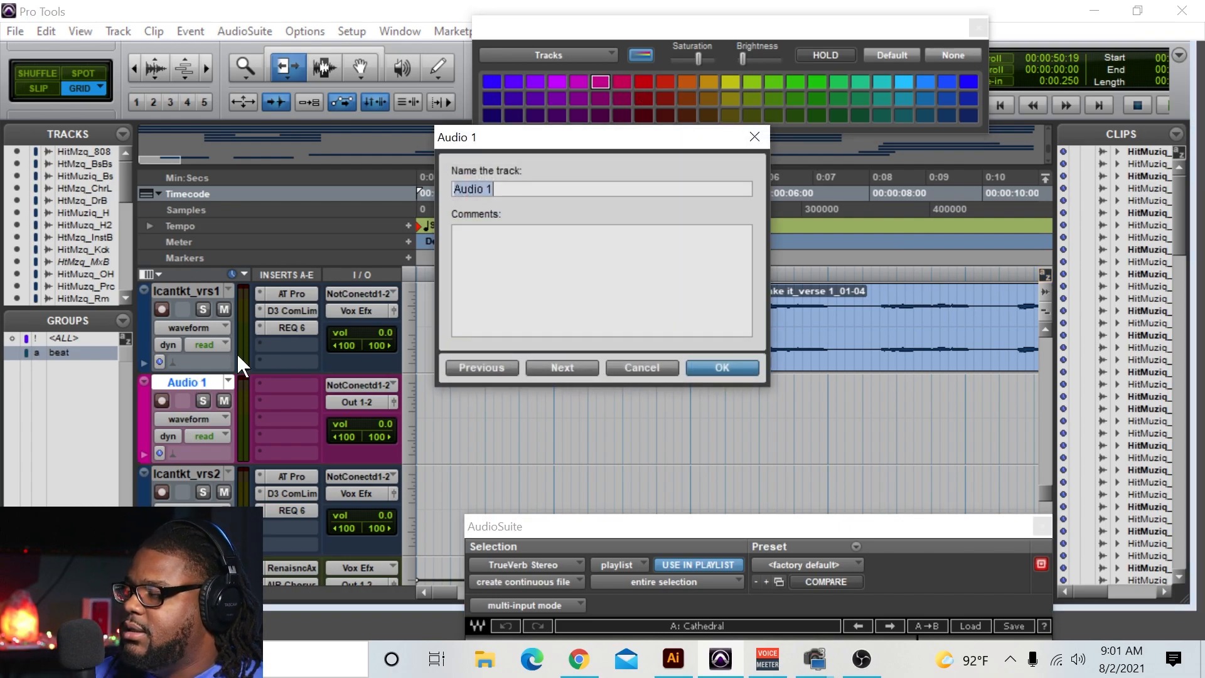
type("rev")
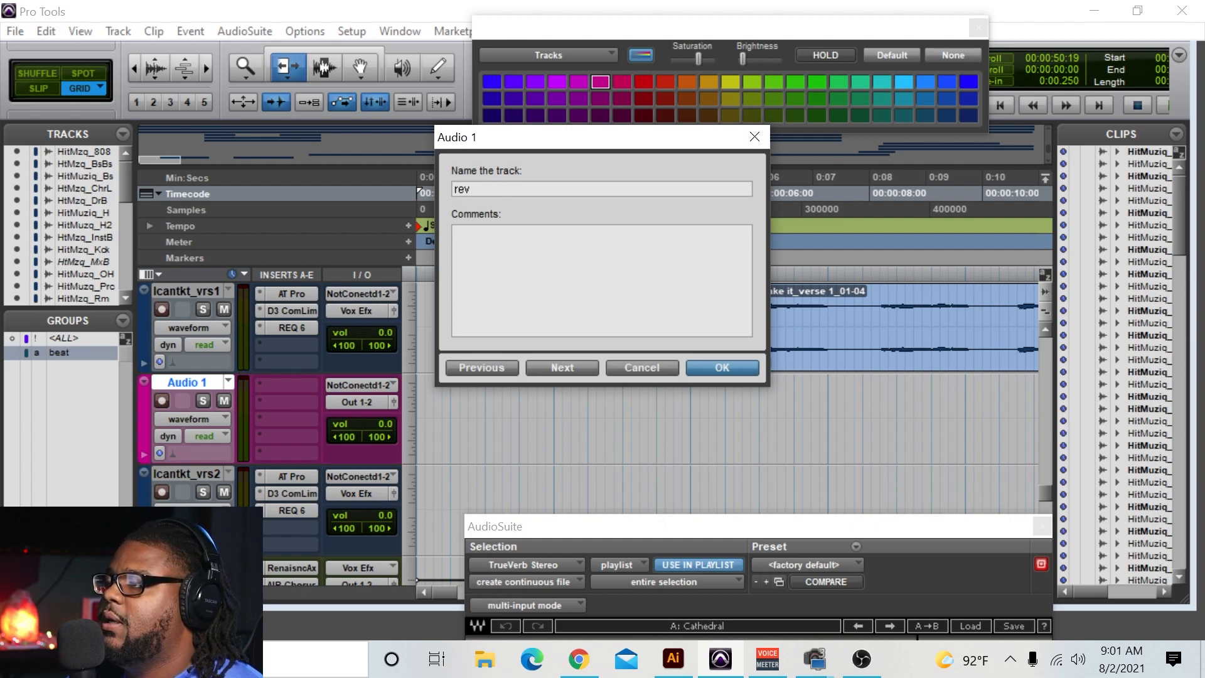
type(" verb")
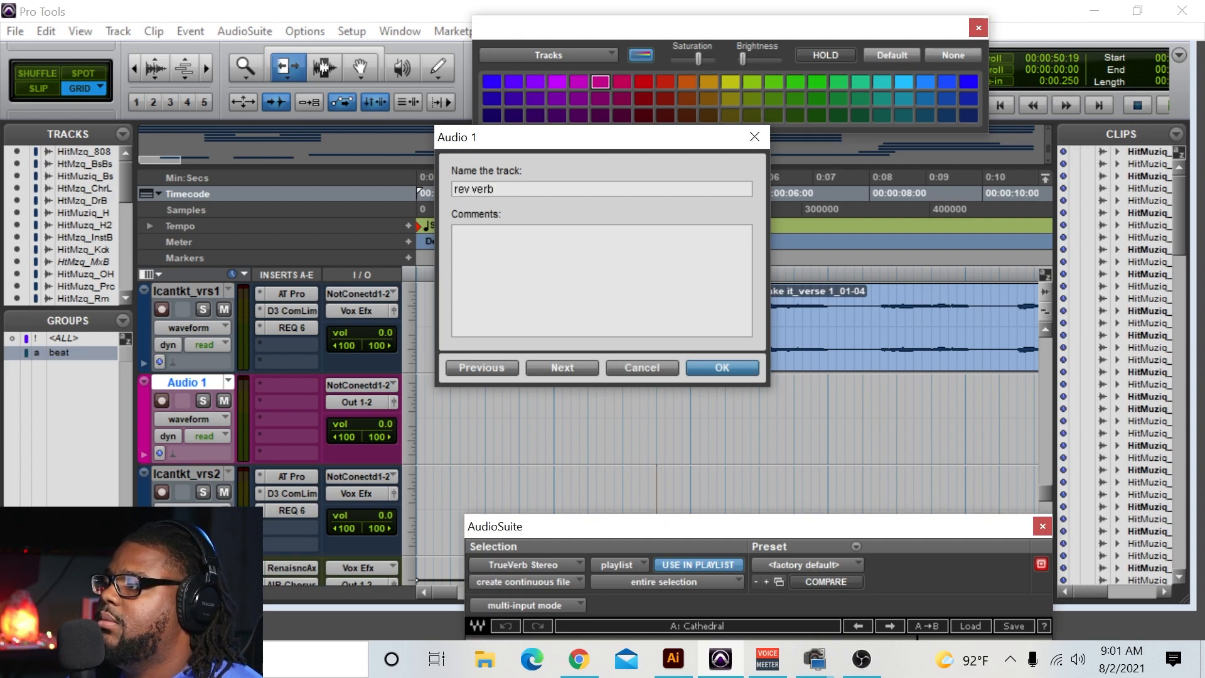
key("Return")
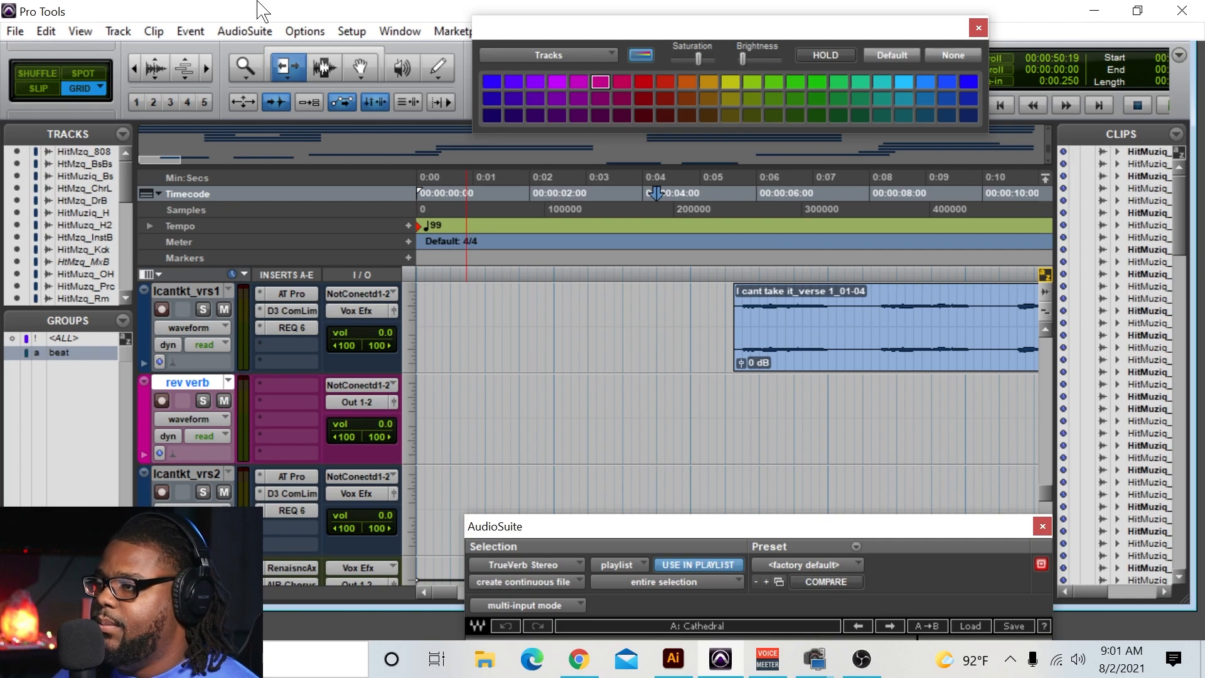
Switch to the Mix window and close the color palette and the AudioSuite window.
left_click(352, 31)
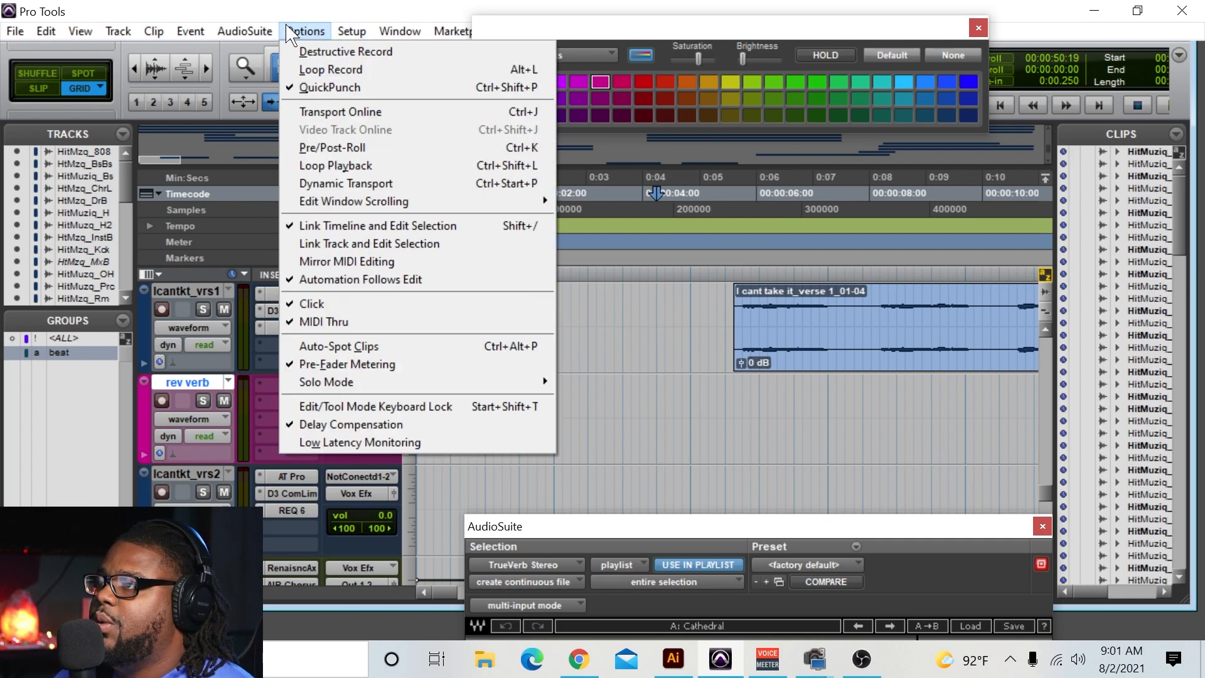
mouse_move(399, 31)
left_click(426, 132)
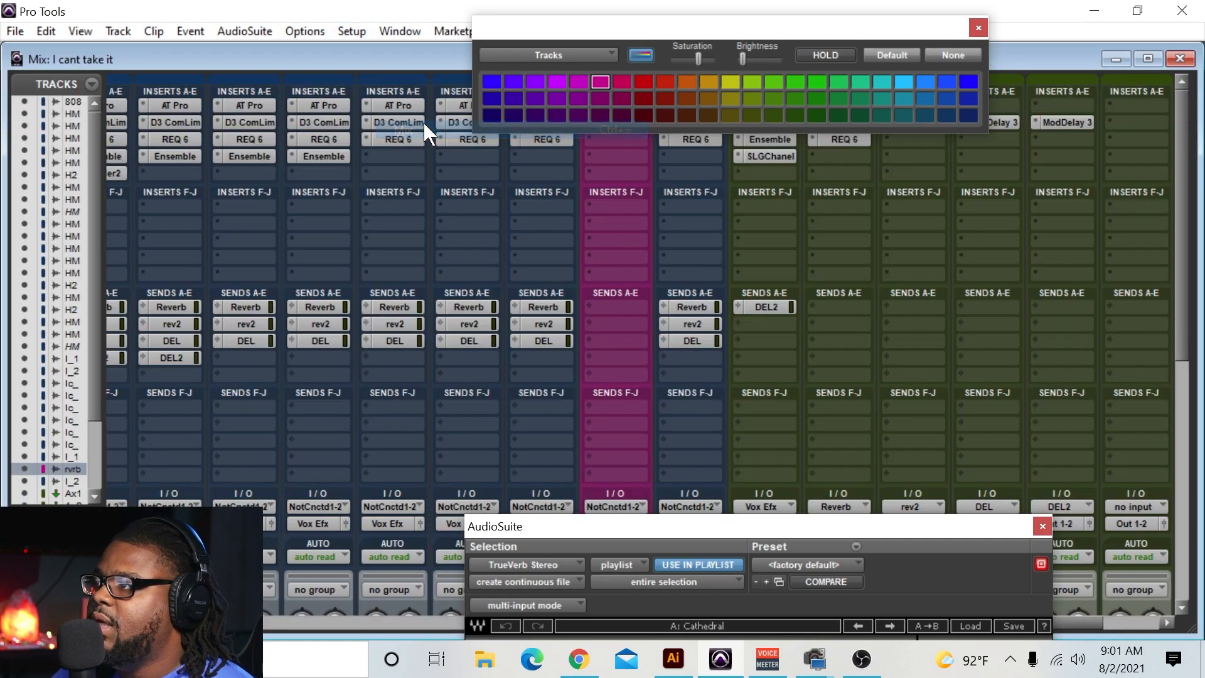
left_click(978, 27)
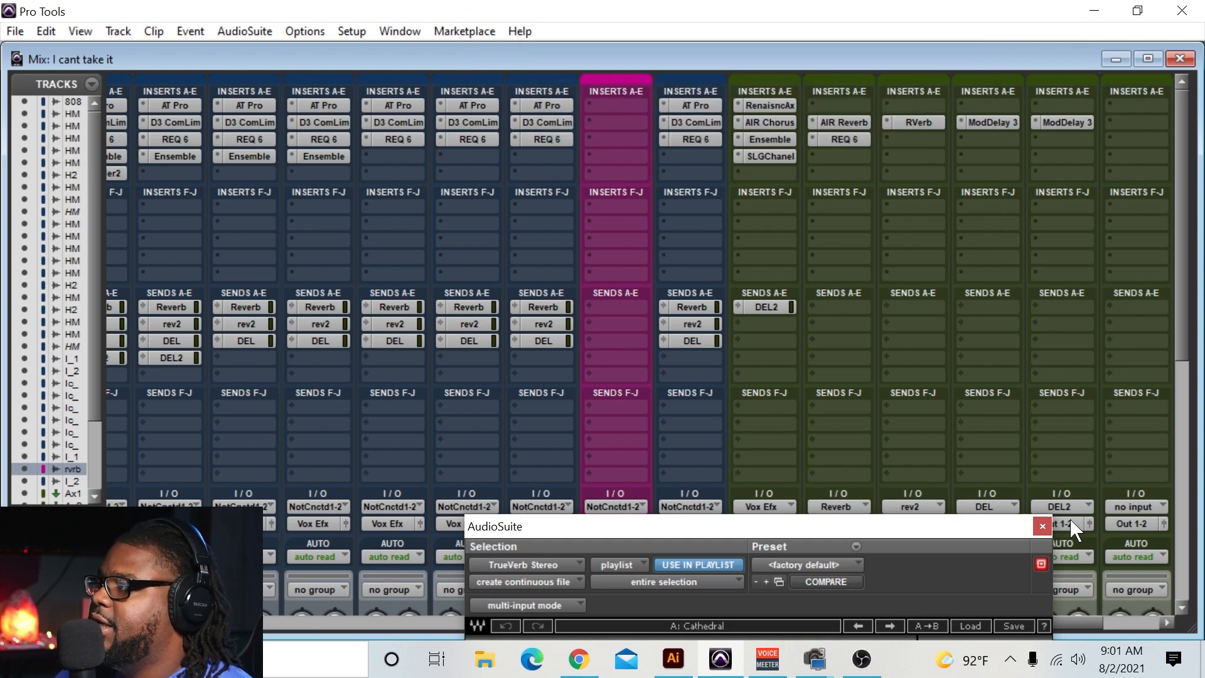
left_click(1041, 525)
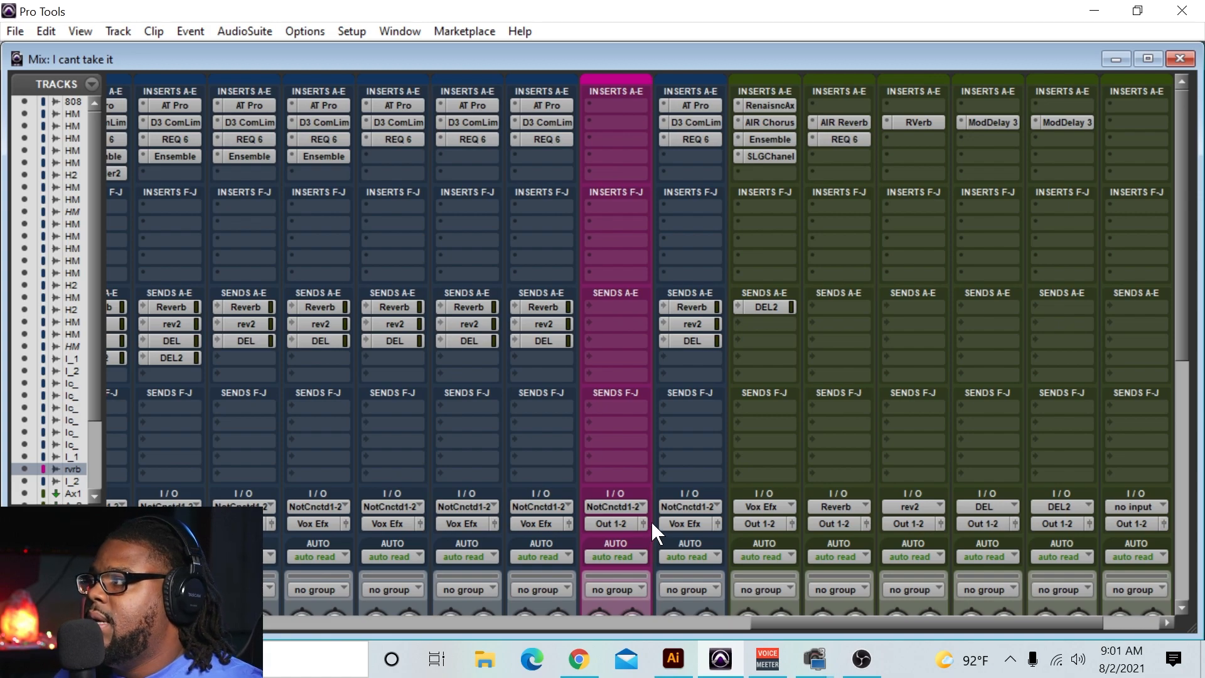
Route the output of the verse vocal track beside the magenta track to the vocals (Stereo) bus.
left_click(545, 522)
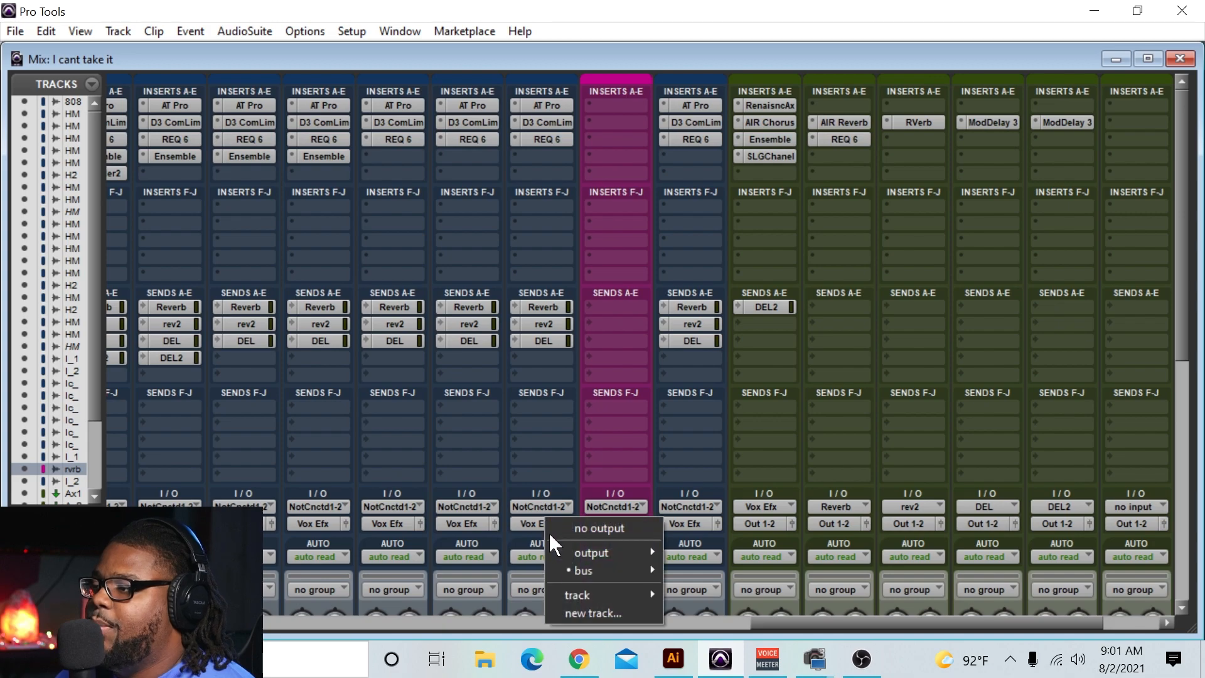
mouse_move(587, 570)
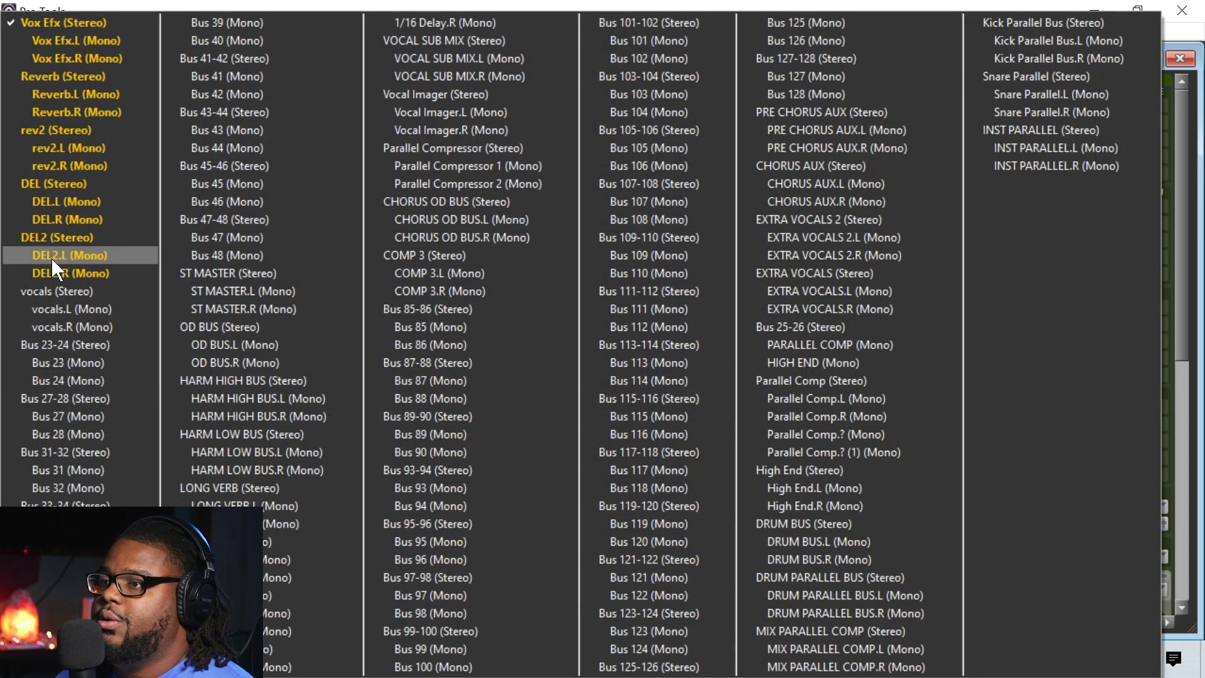
left_click(127, 291)
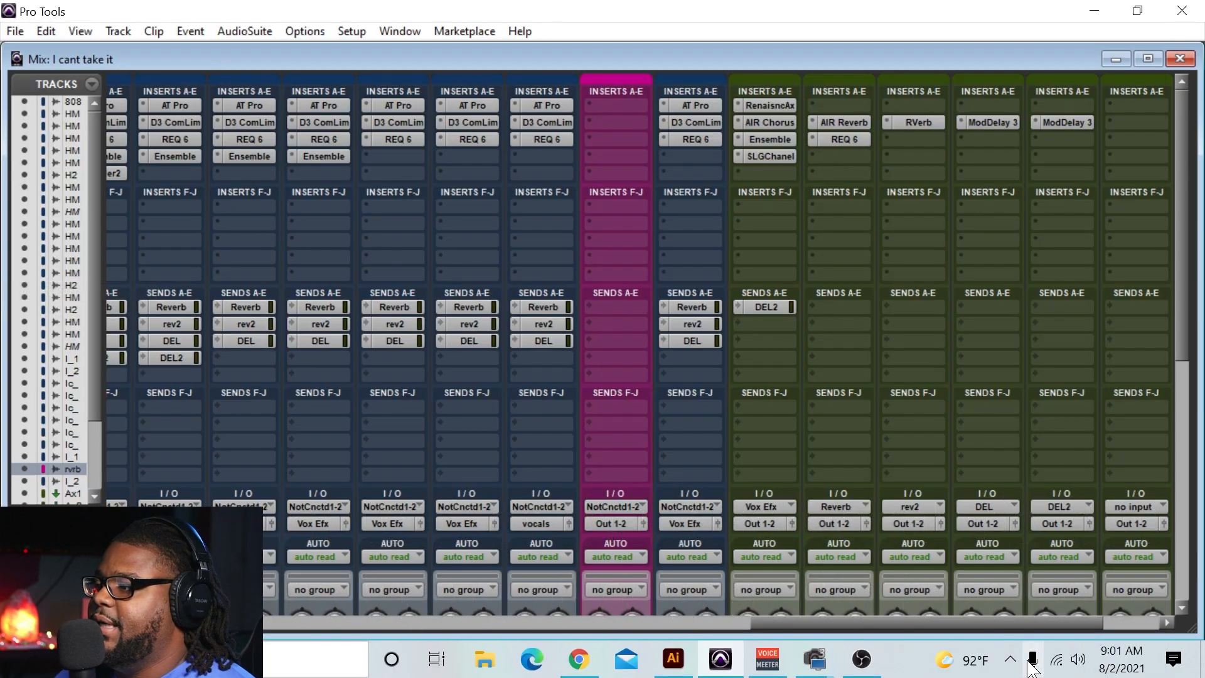
Set the magenta rev verb track's input to the vocals (Stereo) bus.
left_click(631, 507)
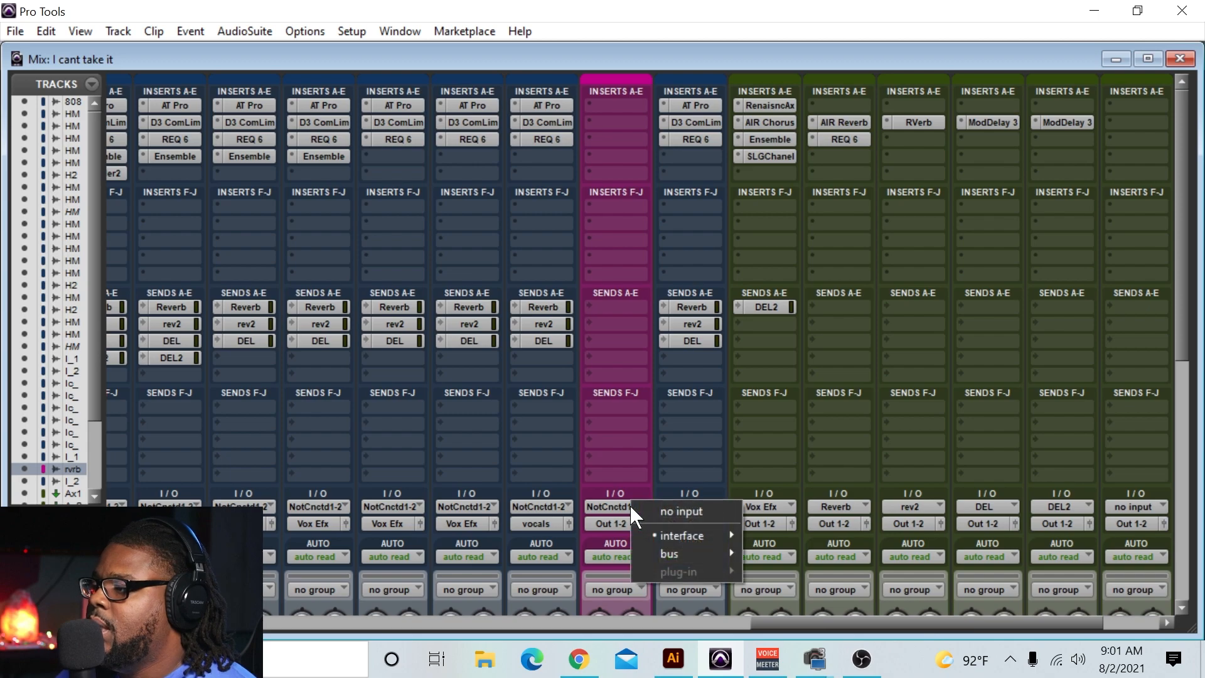
mouse_move(662, 556)
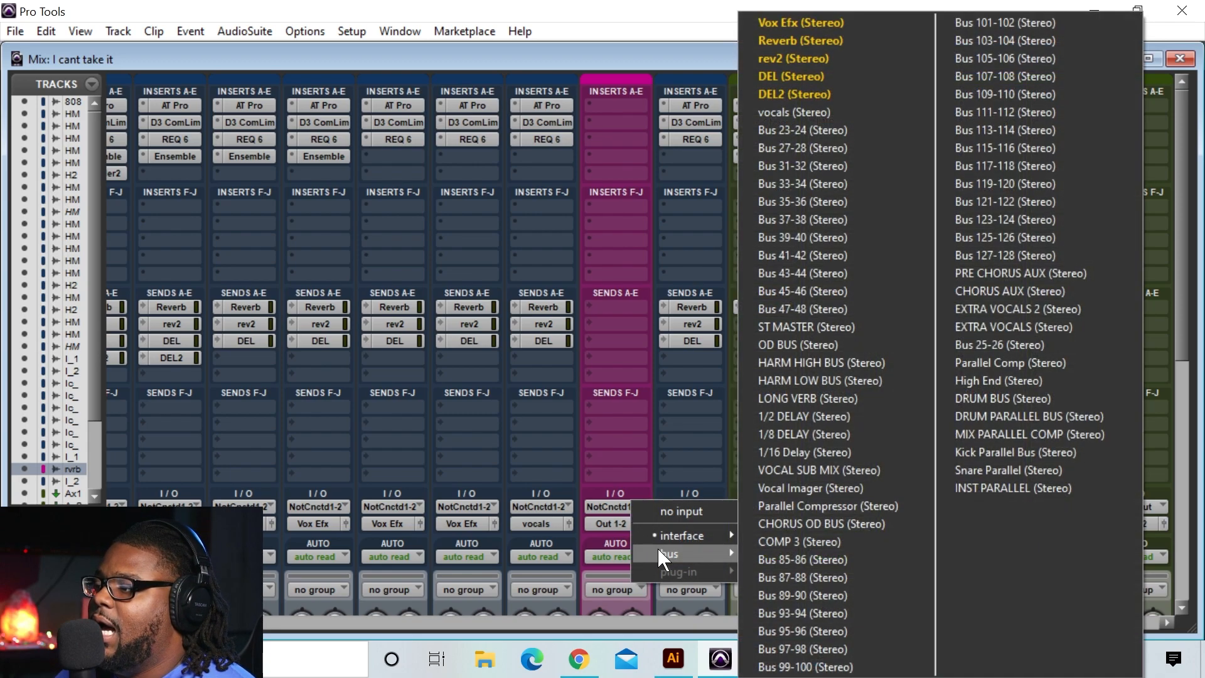
left_click(809, 113)
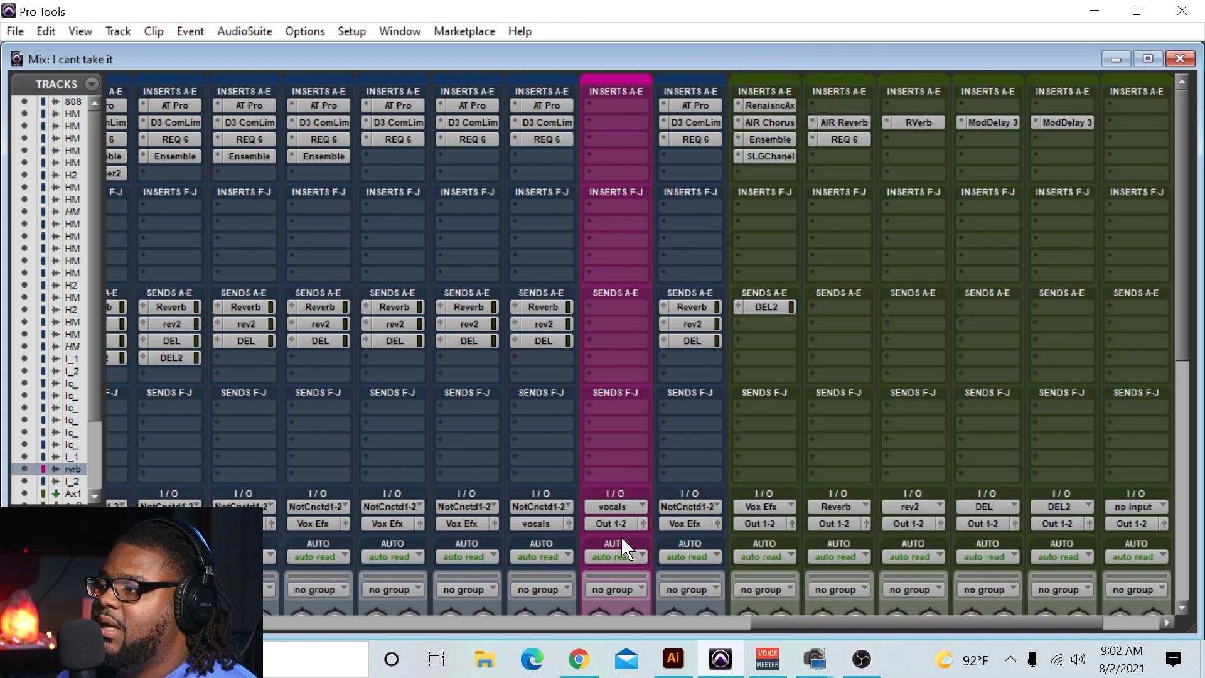
Rename the vocals bus feeding the magenta track as "Rev Verb".
right_click(621, 510)
left_click(646, 531)
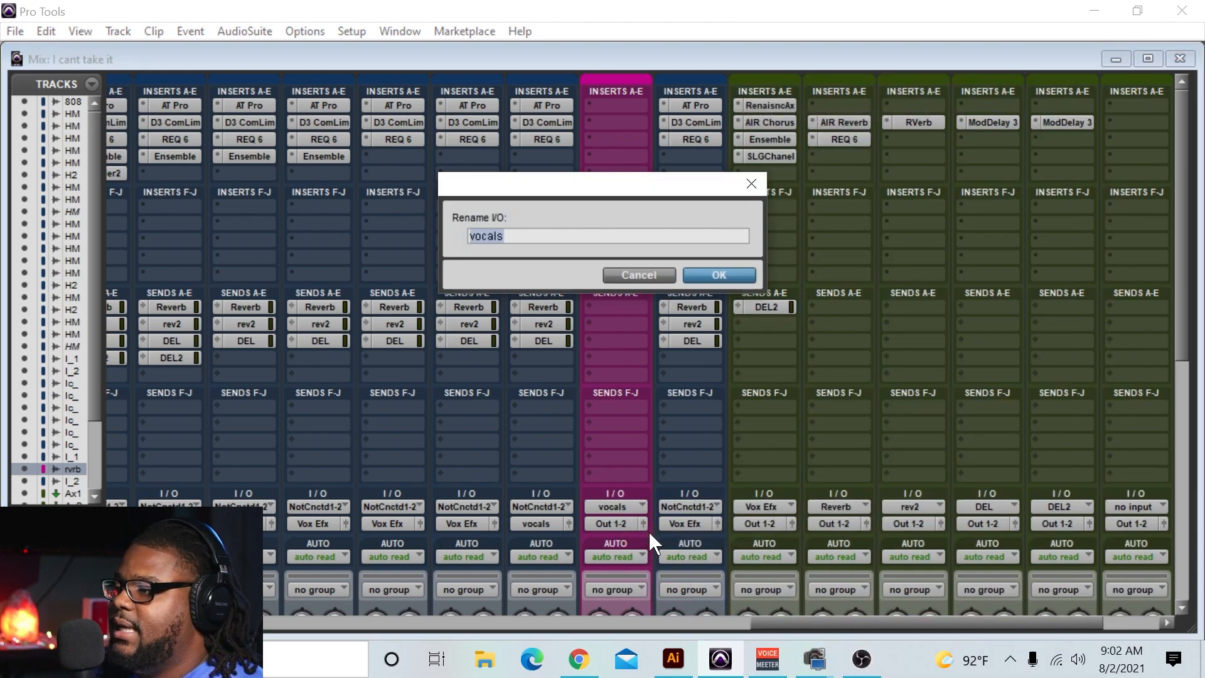
type("Rev Verb")
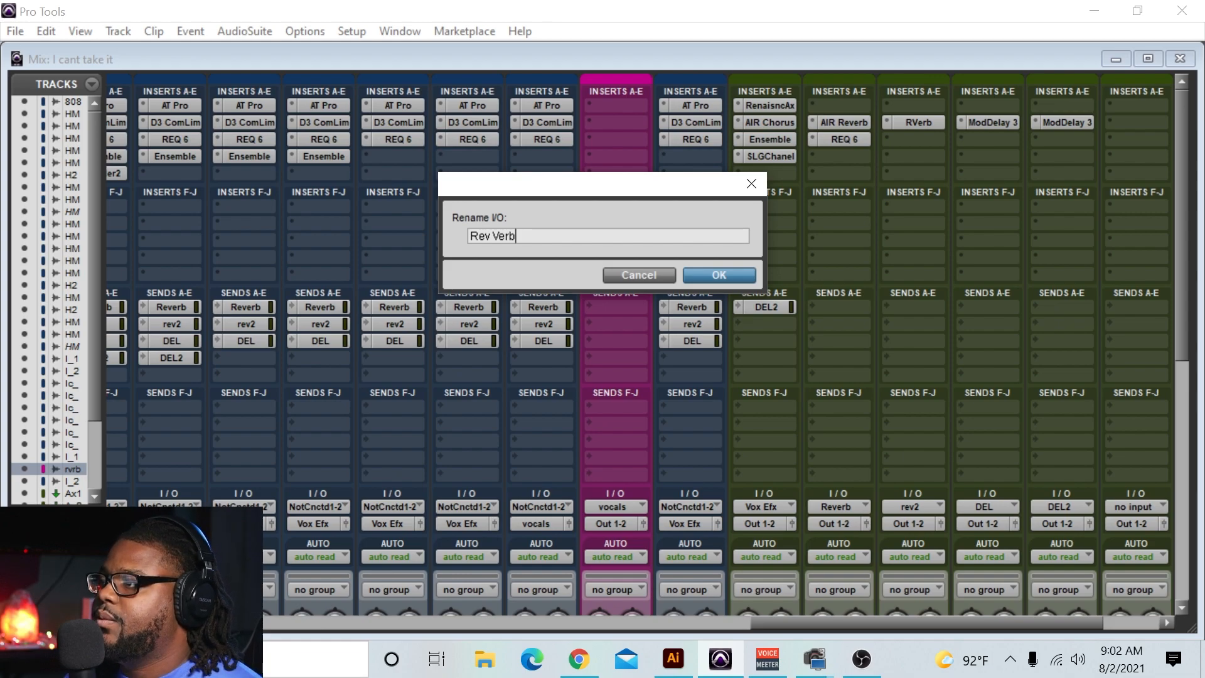
key("Return")
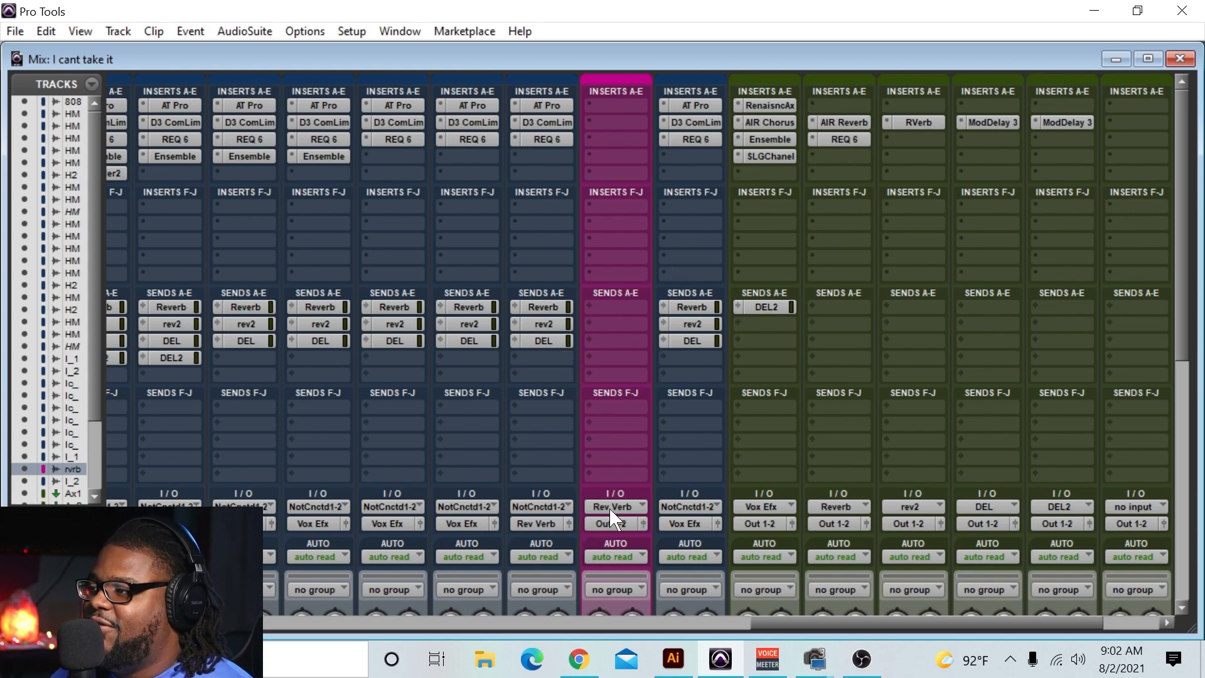
Close the Mix window and play the verse vocal from 00:00:05:13, just before its first clip begins.
left_click(1180, 59)
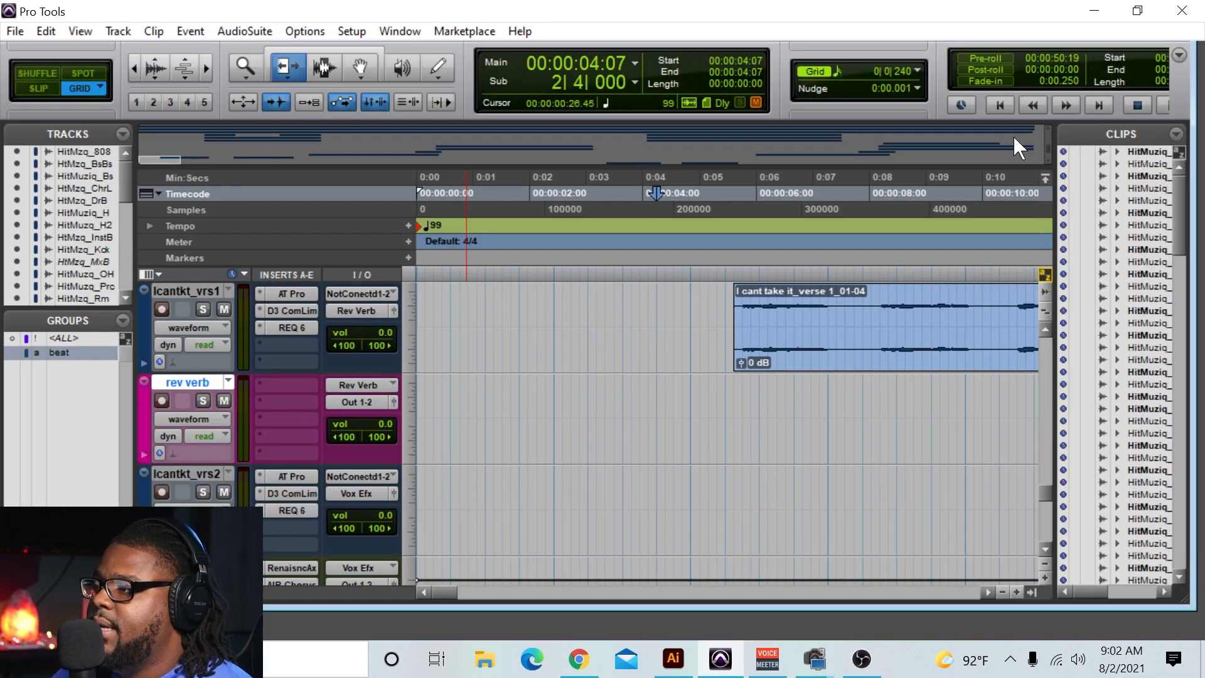
scroll(602, 470, "up", 2)
scroll(699, 456, "down", 2)
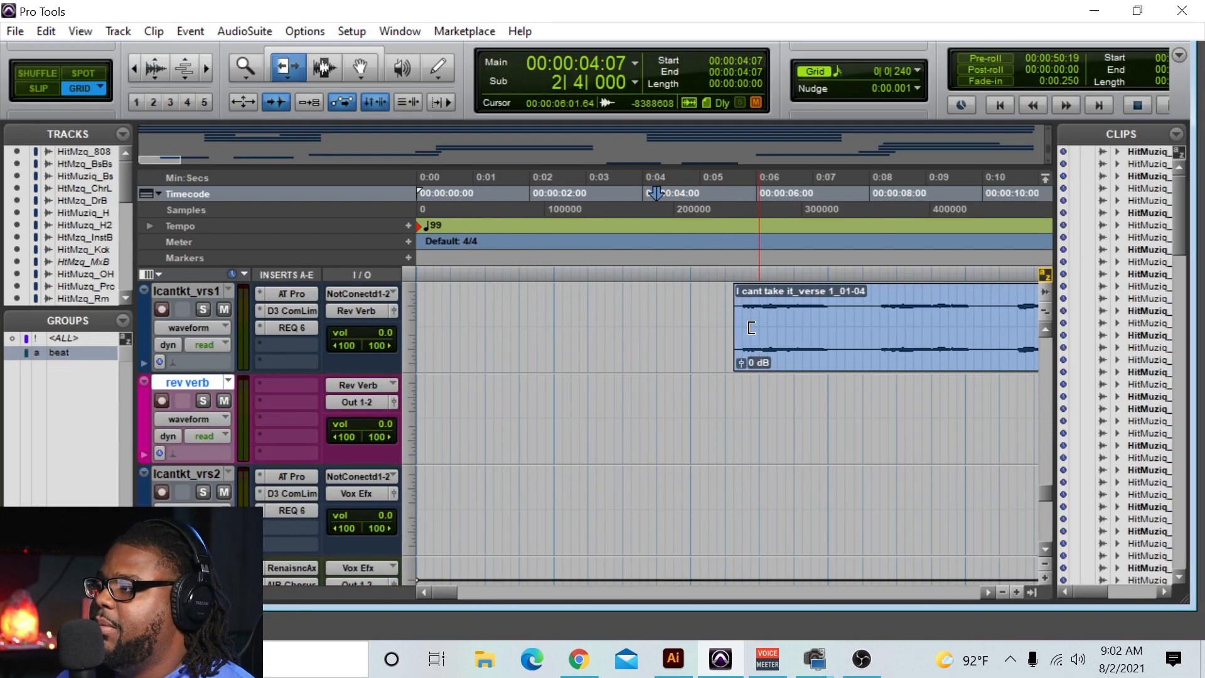
left_click(715, 192)
left_click(724, 190)
key("space")
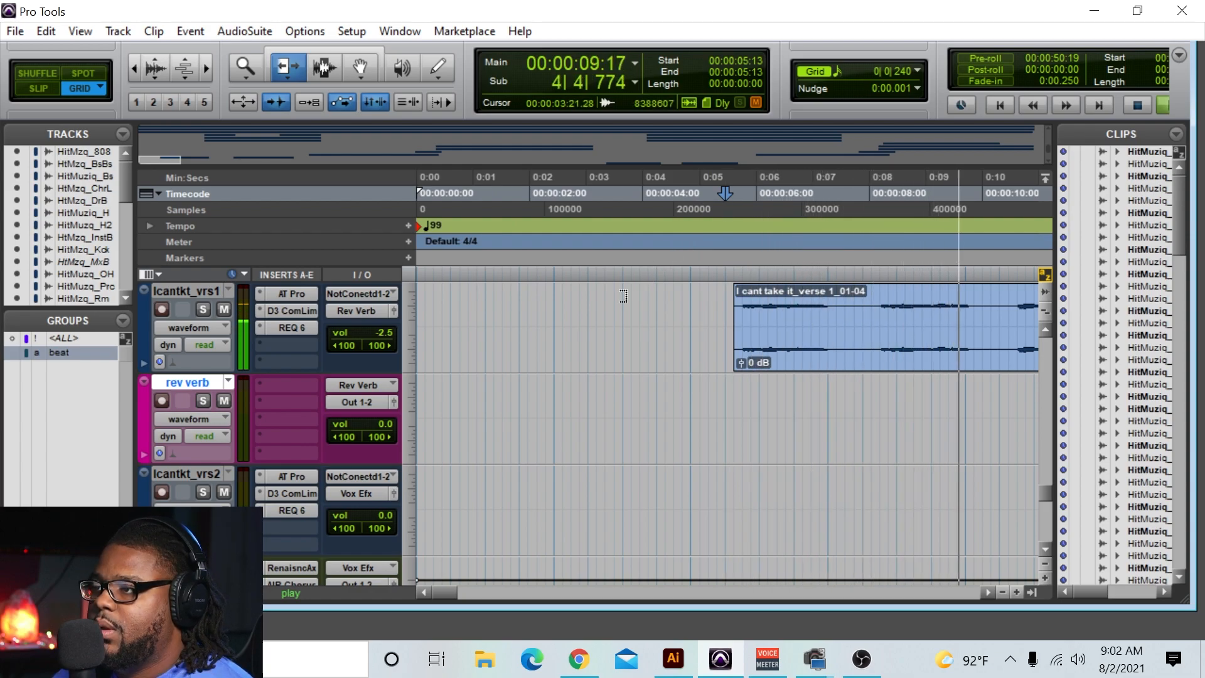
key("space")
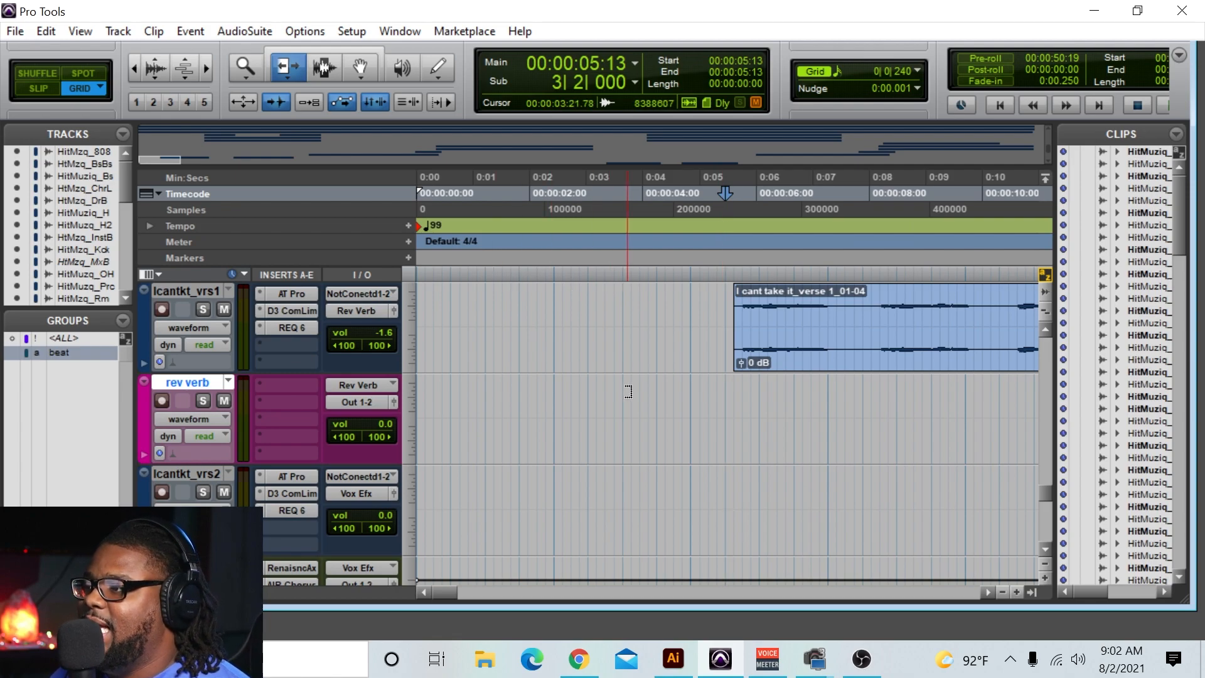
Record the verse's opening phrase onto the record-enabled rev verb track, with the timeline selection starting at 00:00:04:25.
left_click(163, 402)
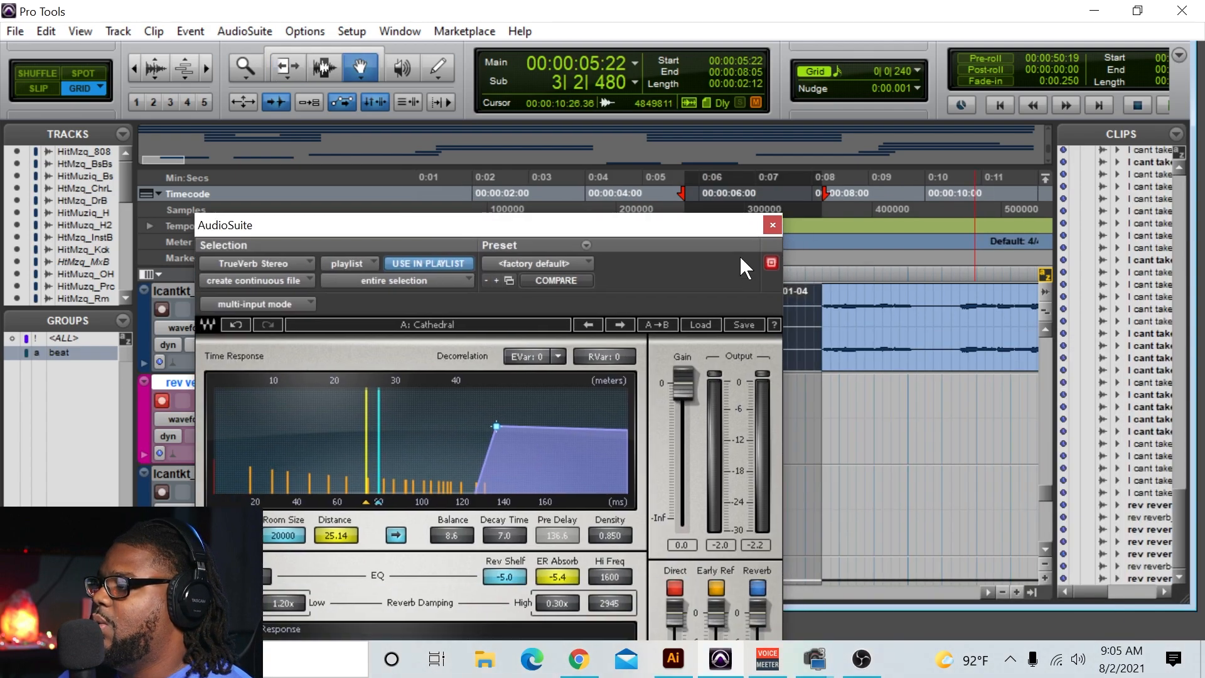
left_click(773, 224)
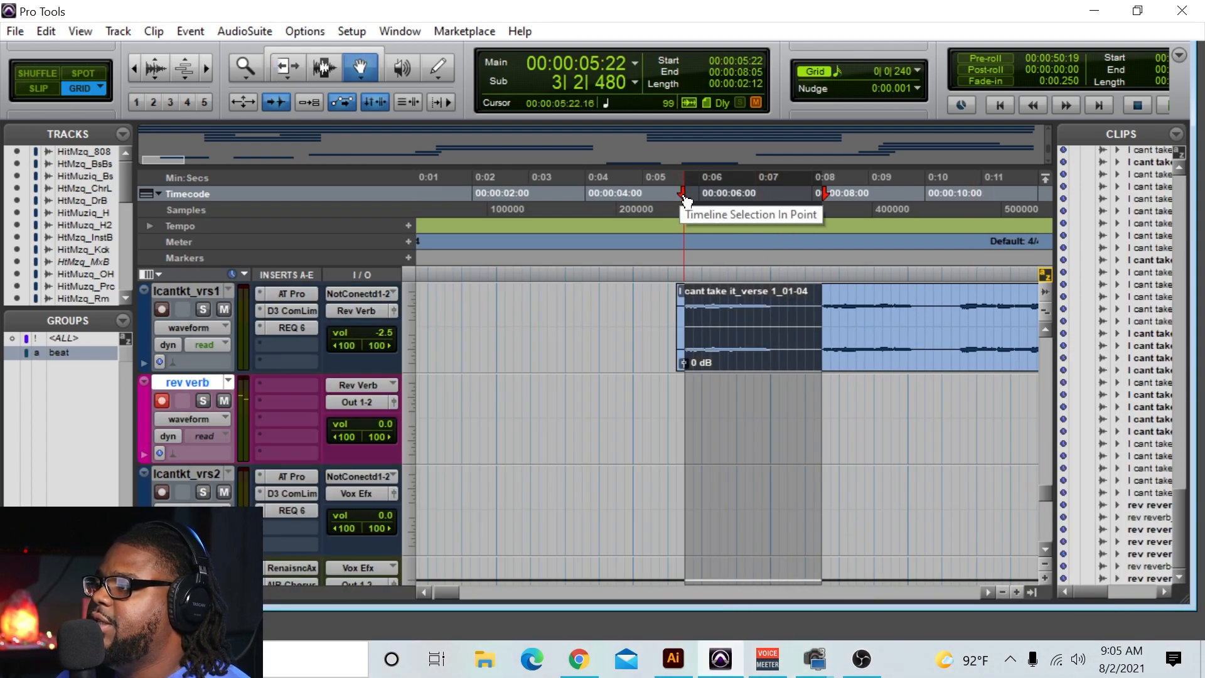
mouse_move(686, 201)
left_mouse_down()
mouse_move(641, 212)
mouse_move(667, 216)
mouse_move(637, 221)
mouse_move(664, 237)
mouse_move(635, 246)
left_mouse_up()
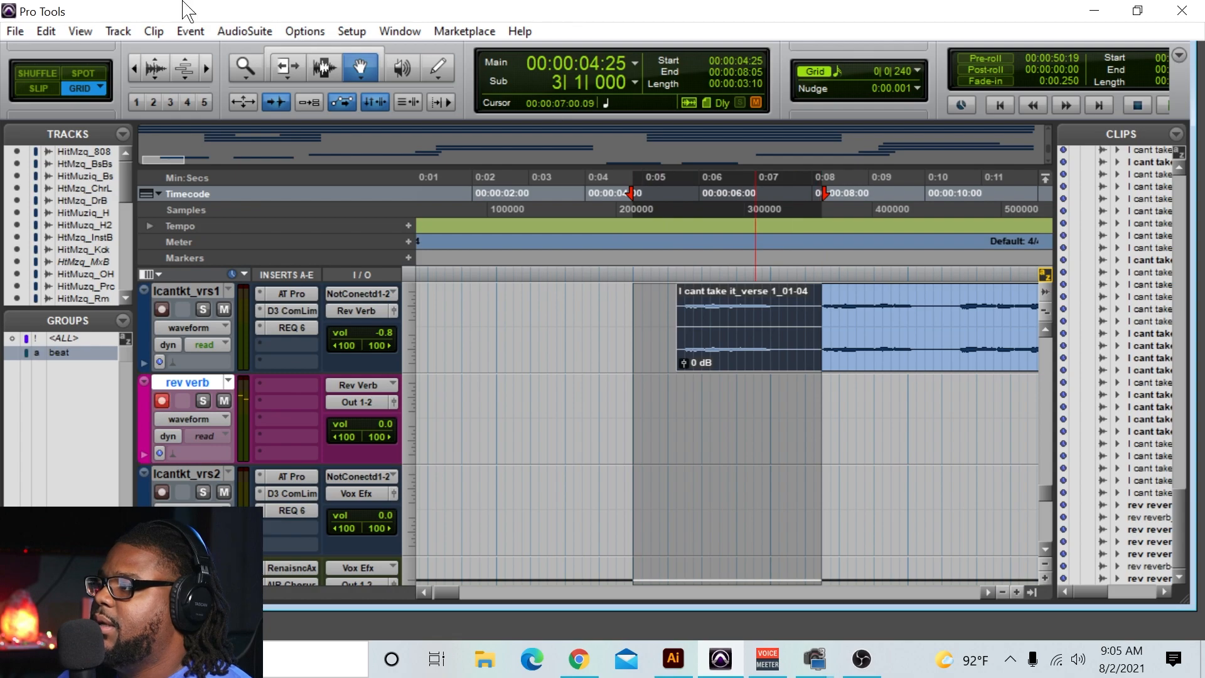
left_click(245, 30)
left_click(676, 16)
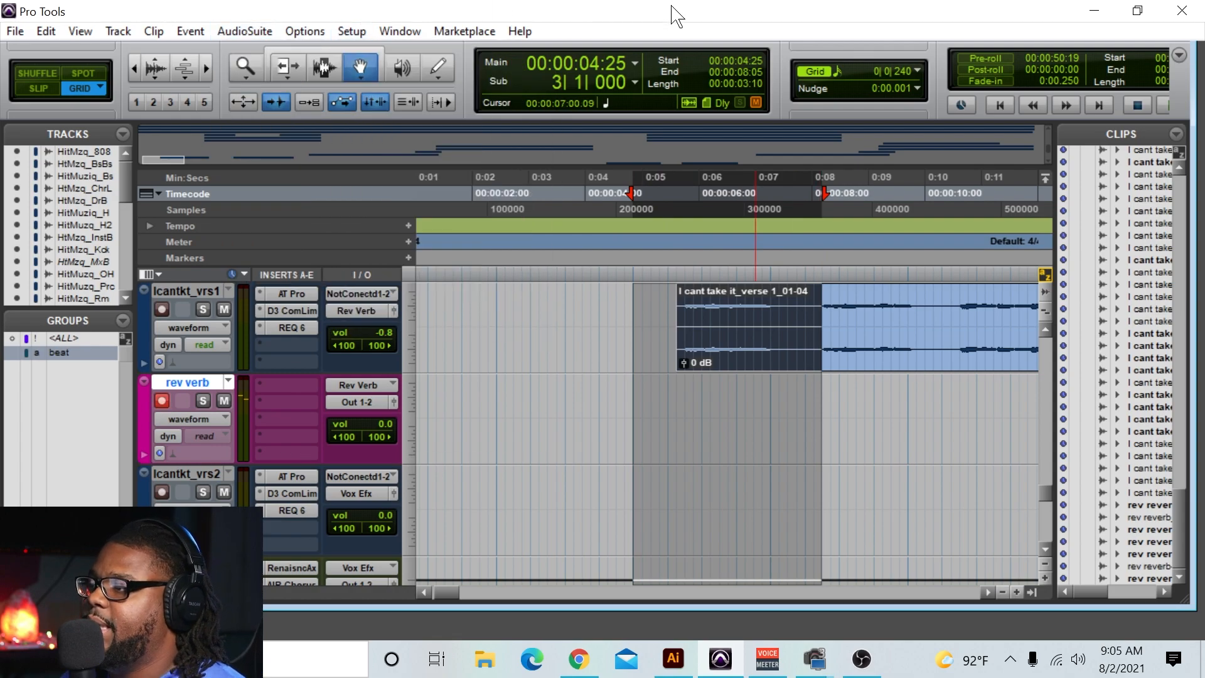
key("ctrl+space")
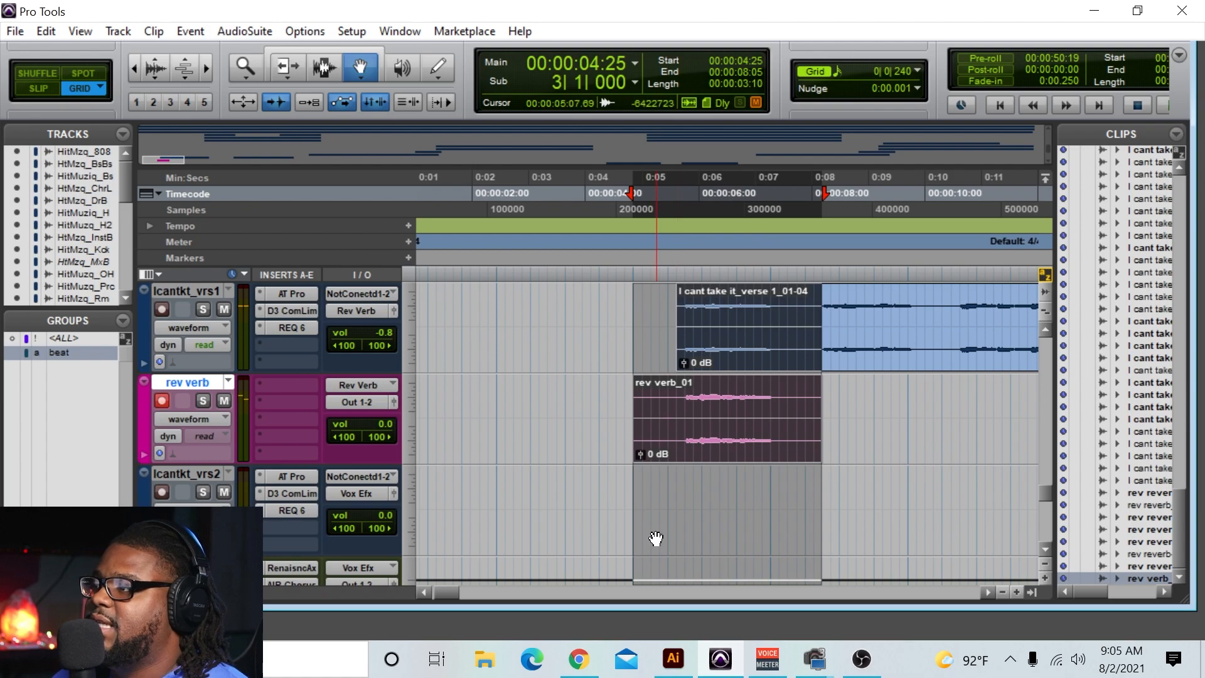
Select the recorded clip on the rev verb track and open the TrueVerb Stereo AudioSuite reverb for it.
left_click(689, 455)
left_click(682, 449)
left_click(304, 31)
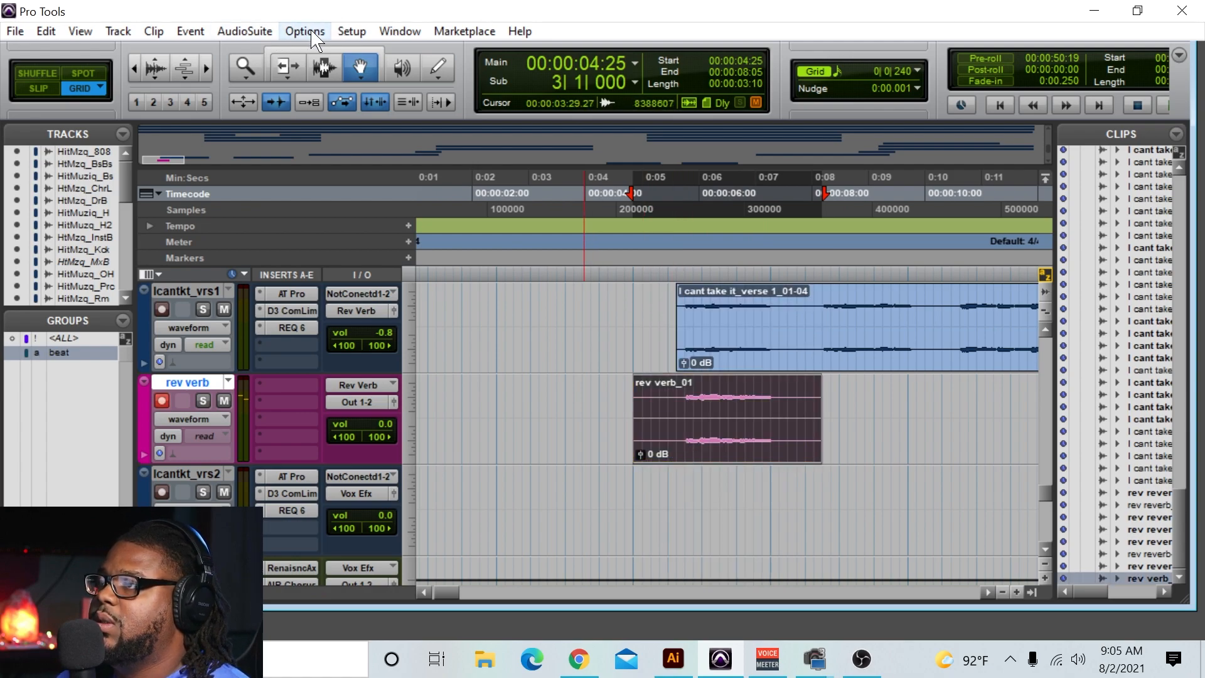
mouse_move(245, 31)
mouse_move(307, 250)
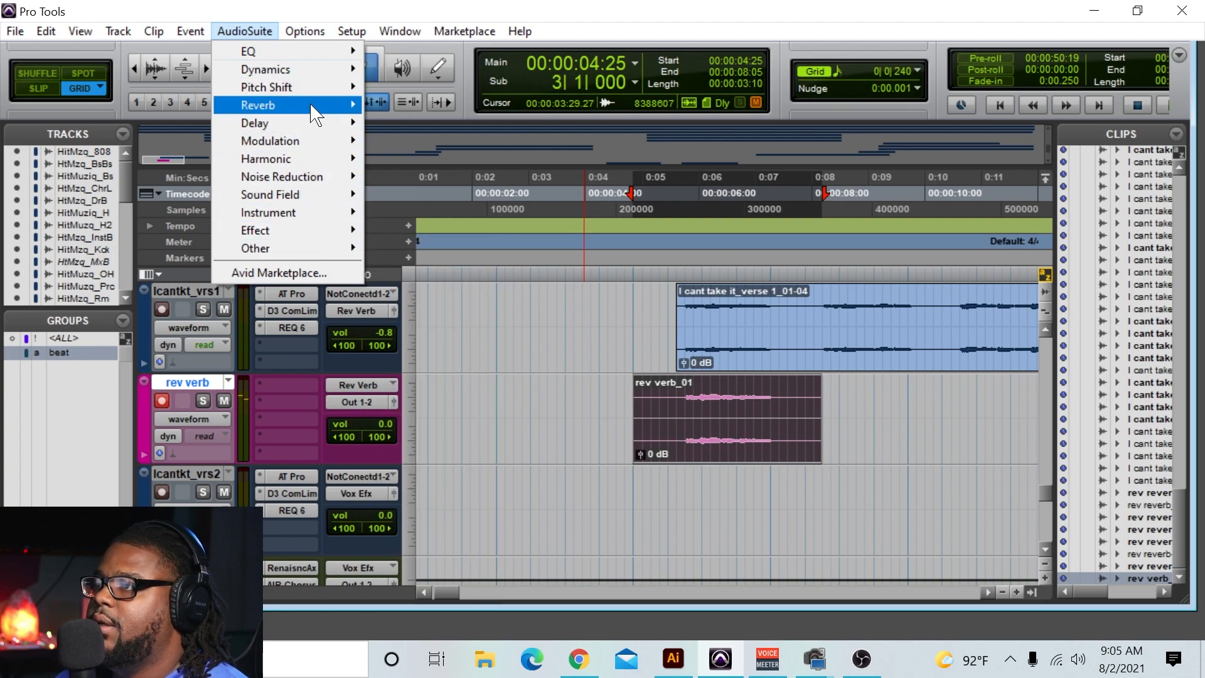
mouse_move(320, 110)
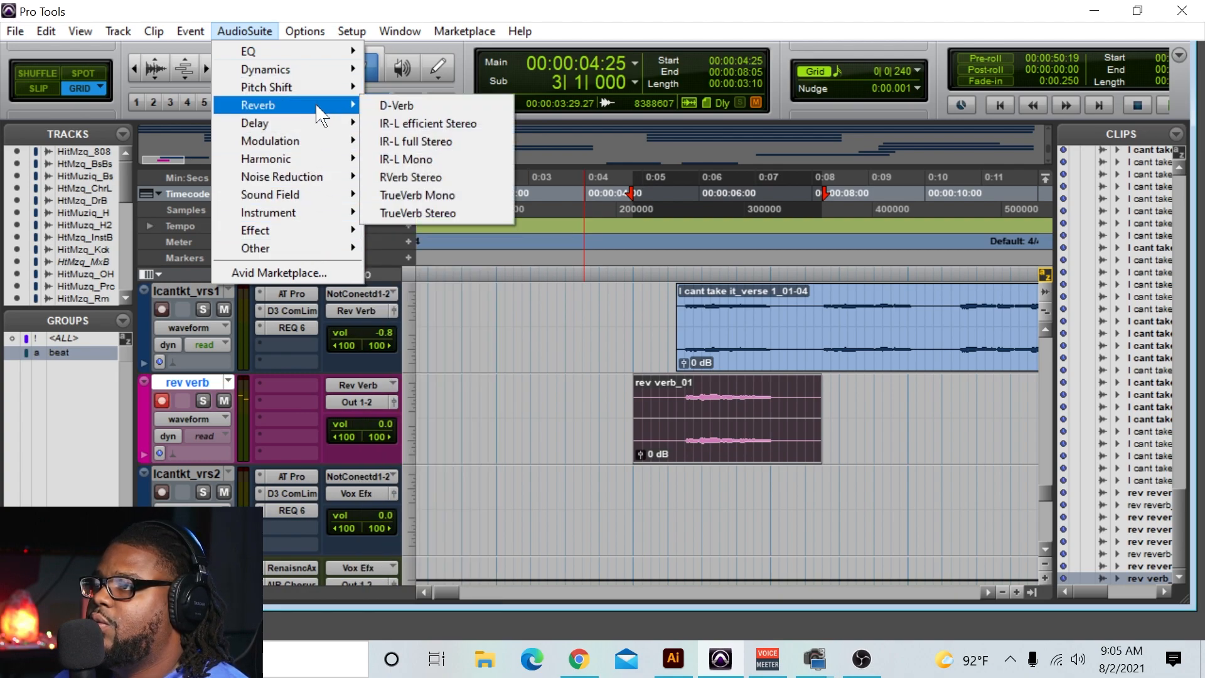
left_click(453, 214)
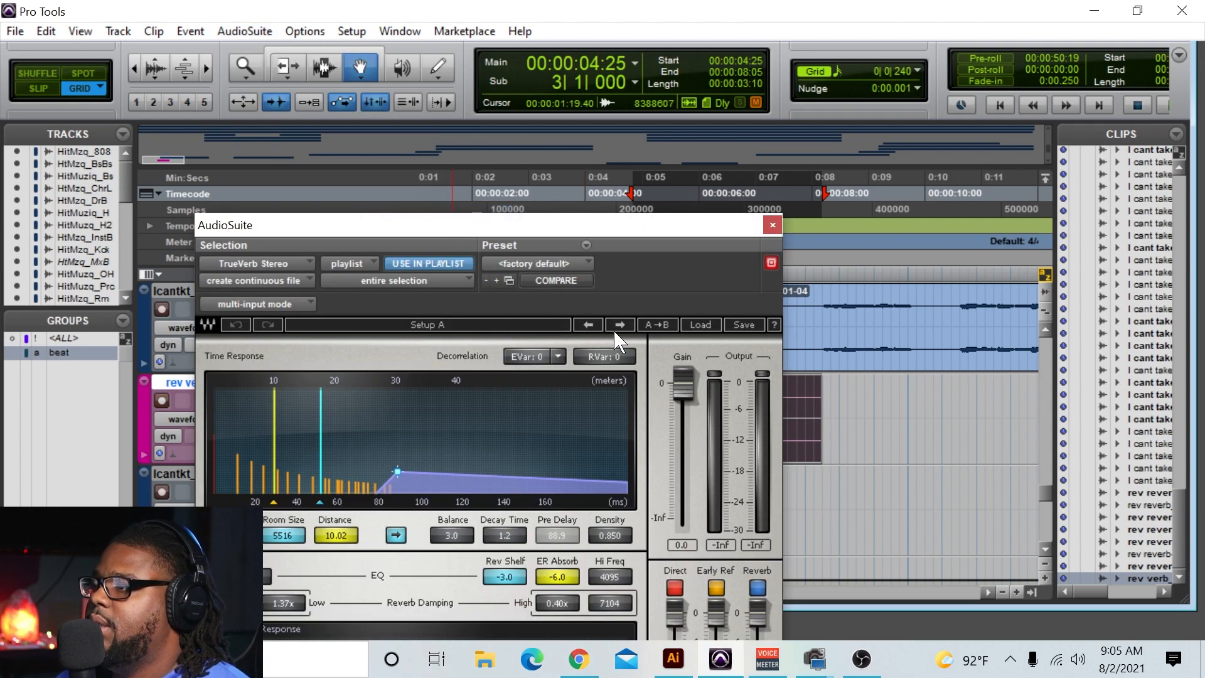
Load TrueVerb's Cathedral factory preset and process the recorded clip with the Reverse option.
left_click(700, 325)
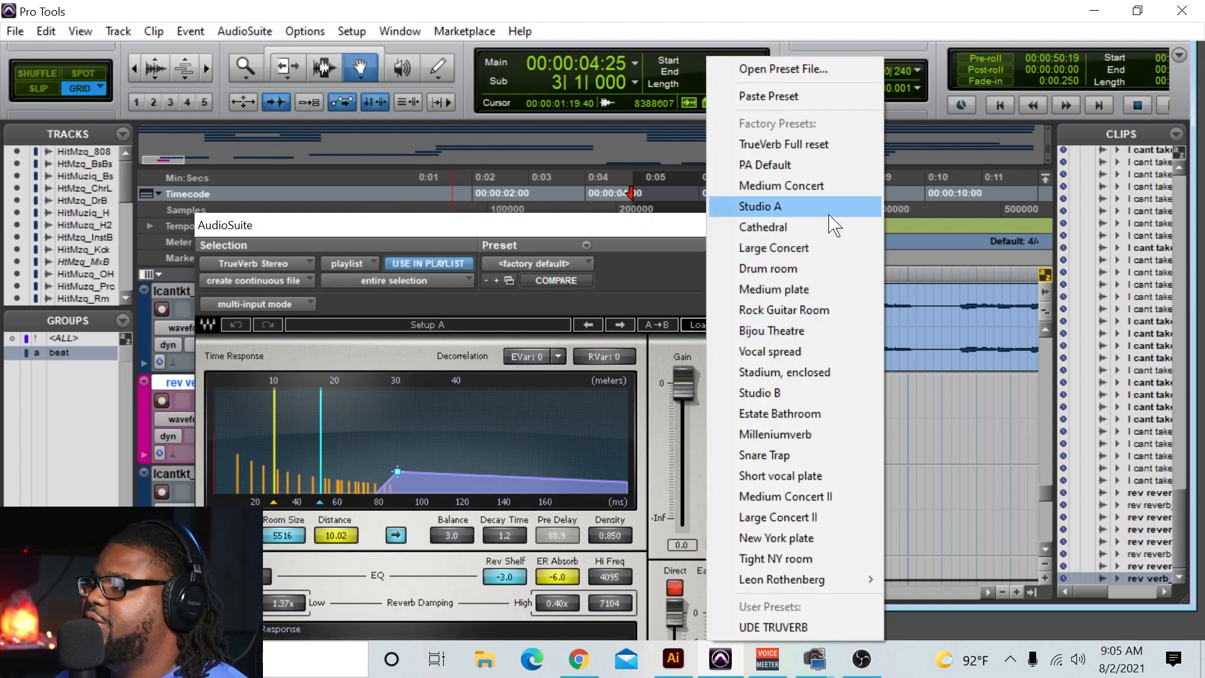
left_click(829, 238)
left_click_drag(507, 231, 530, 8)
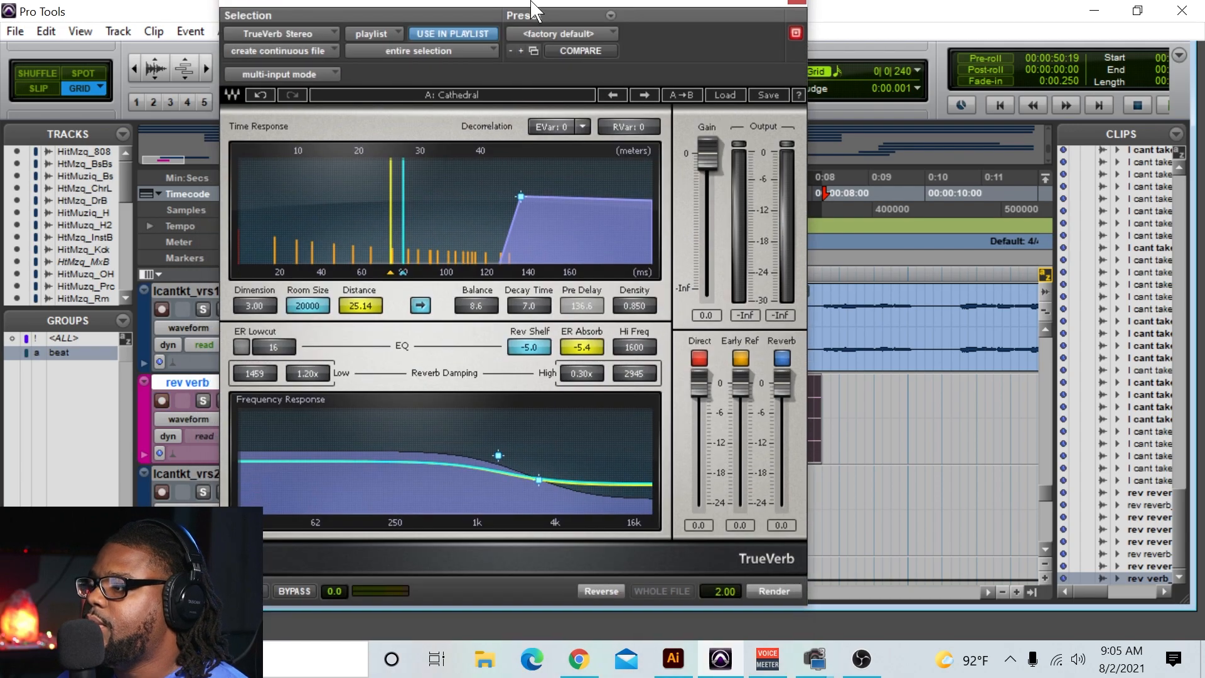
left_click(605, 604)
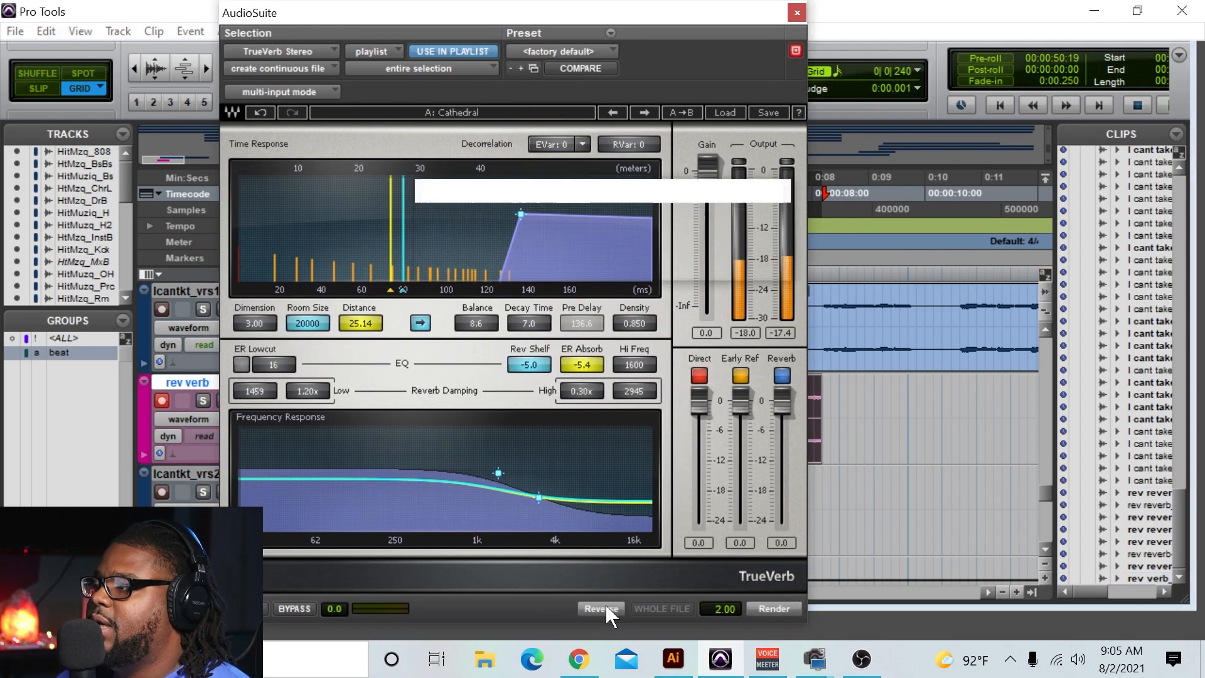
Audition the reversed reverb clip with the verse and with the rev verb track soloed, and close the AudioSuite window.
left_click_drag(709, 19, 1108, 481)
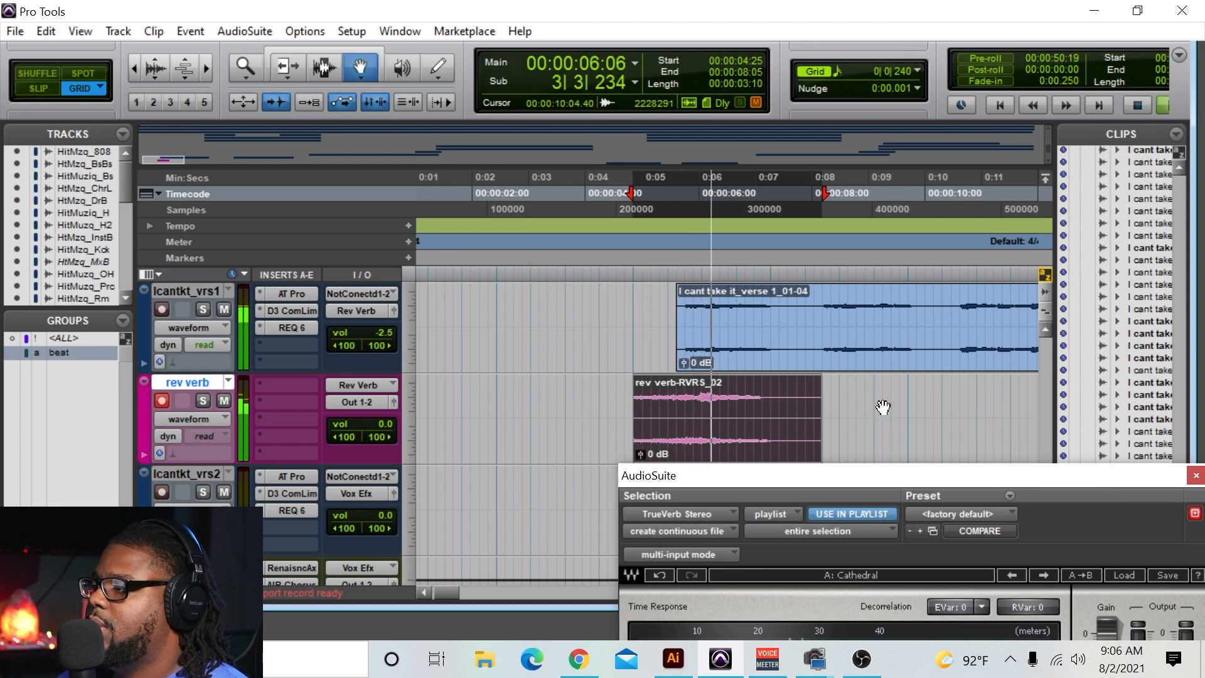
key("space")
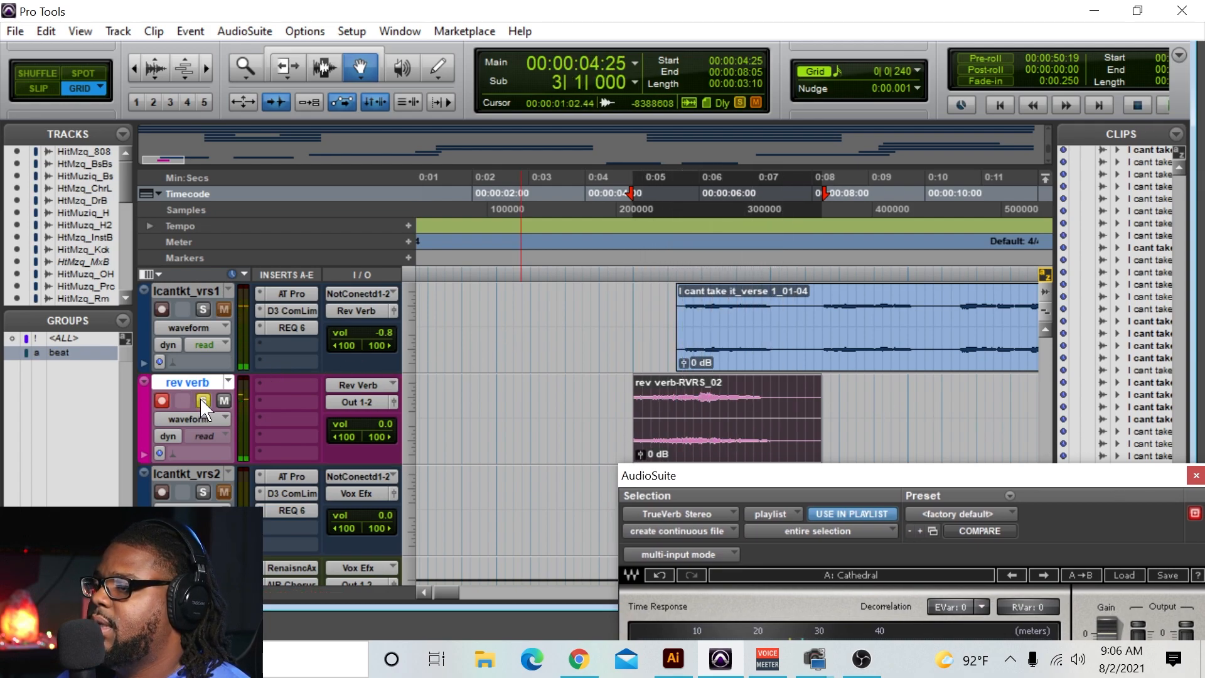
key("space")
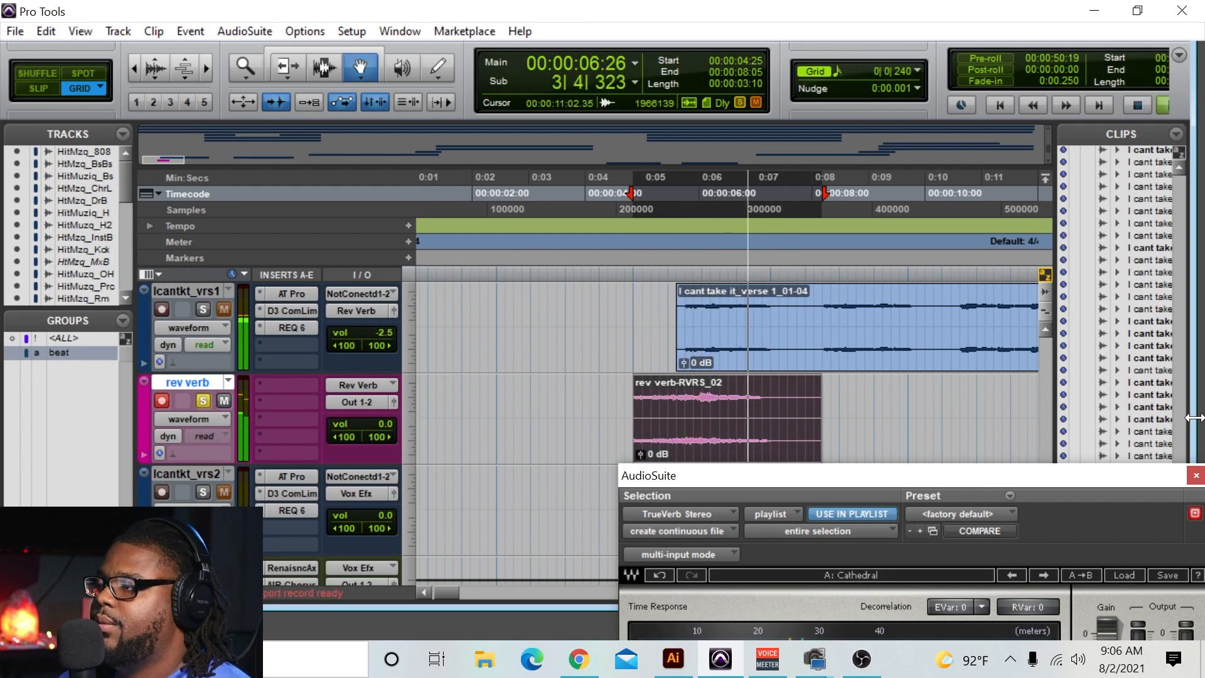
key("space")
left_click_drag(1057, 479, 736, 187)
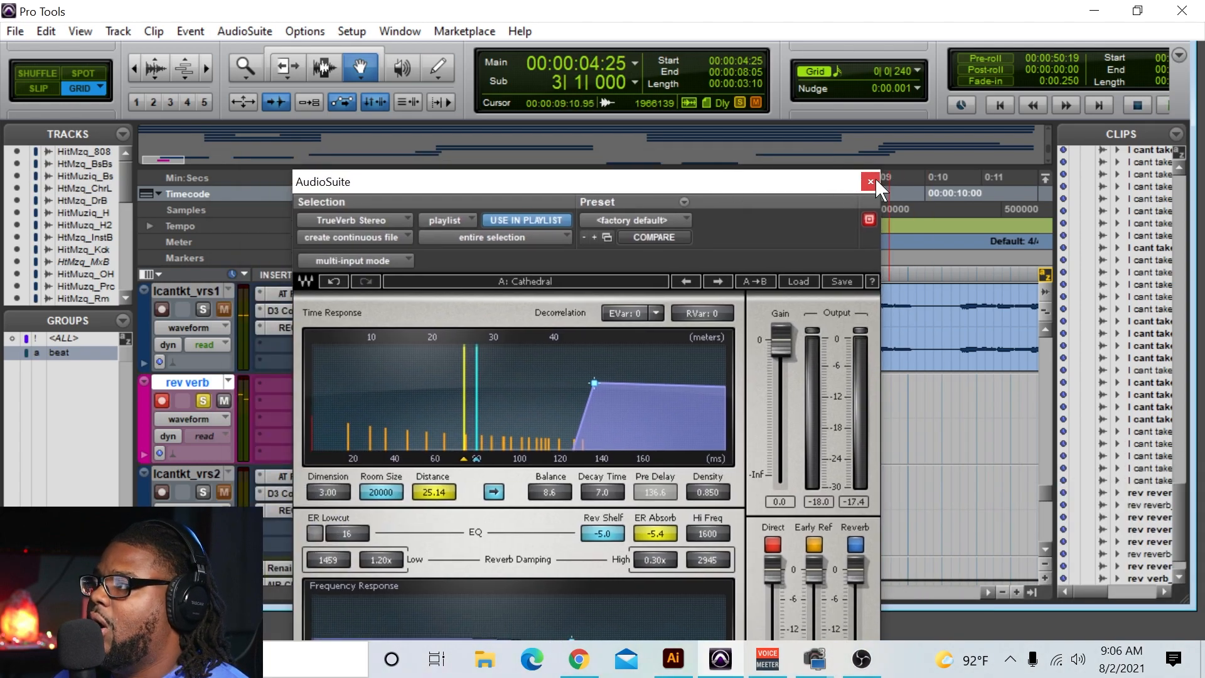
left_click(871, 182)
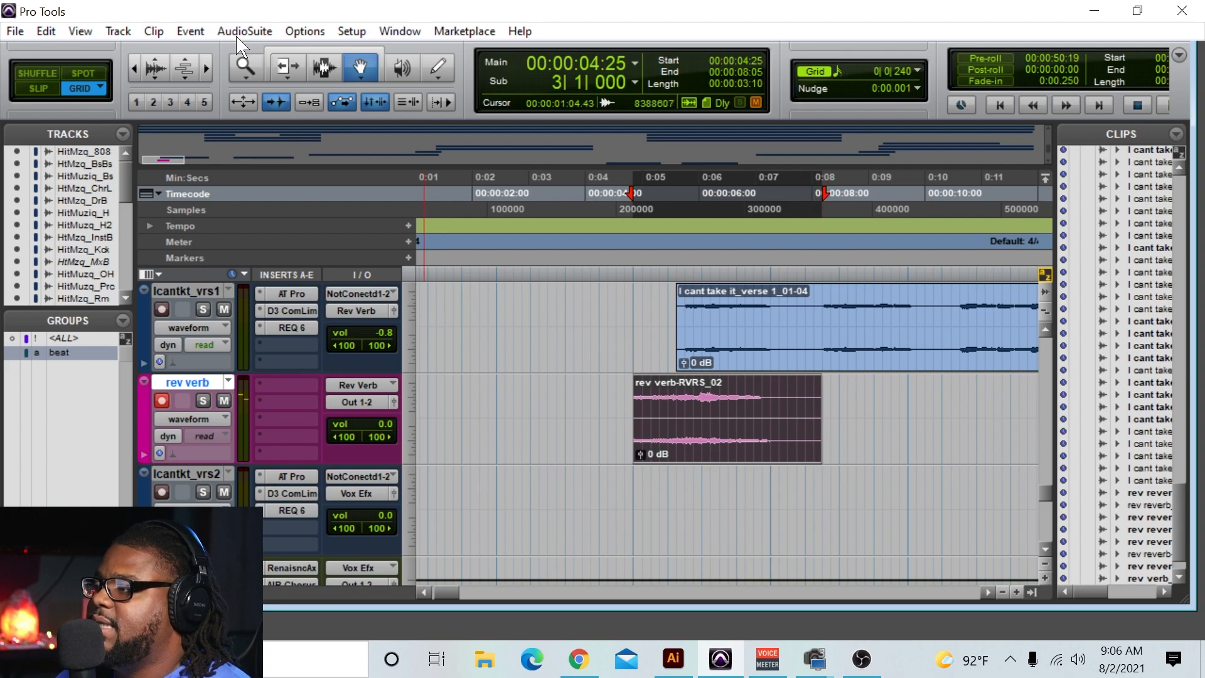
Zoom in on the reversed clip and switch the rev verb track's view from waveform to volume.
left_click(207, 68)
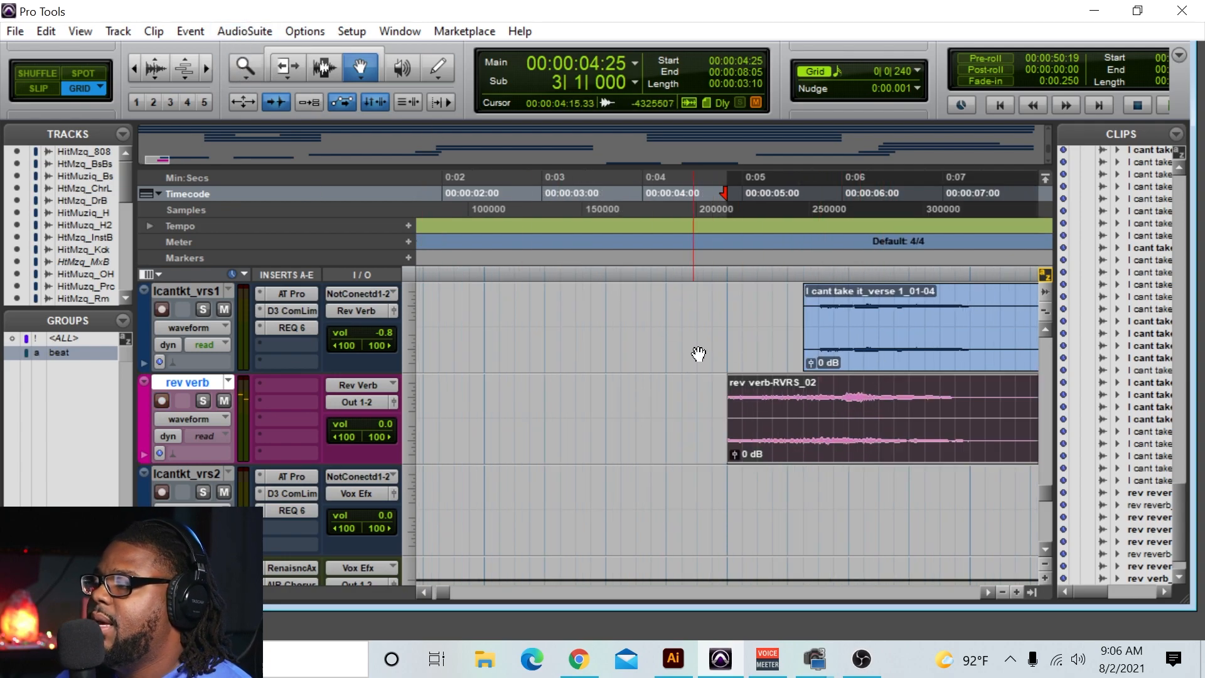
left_click(295, 54)
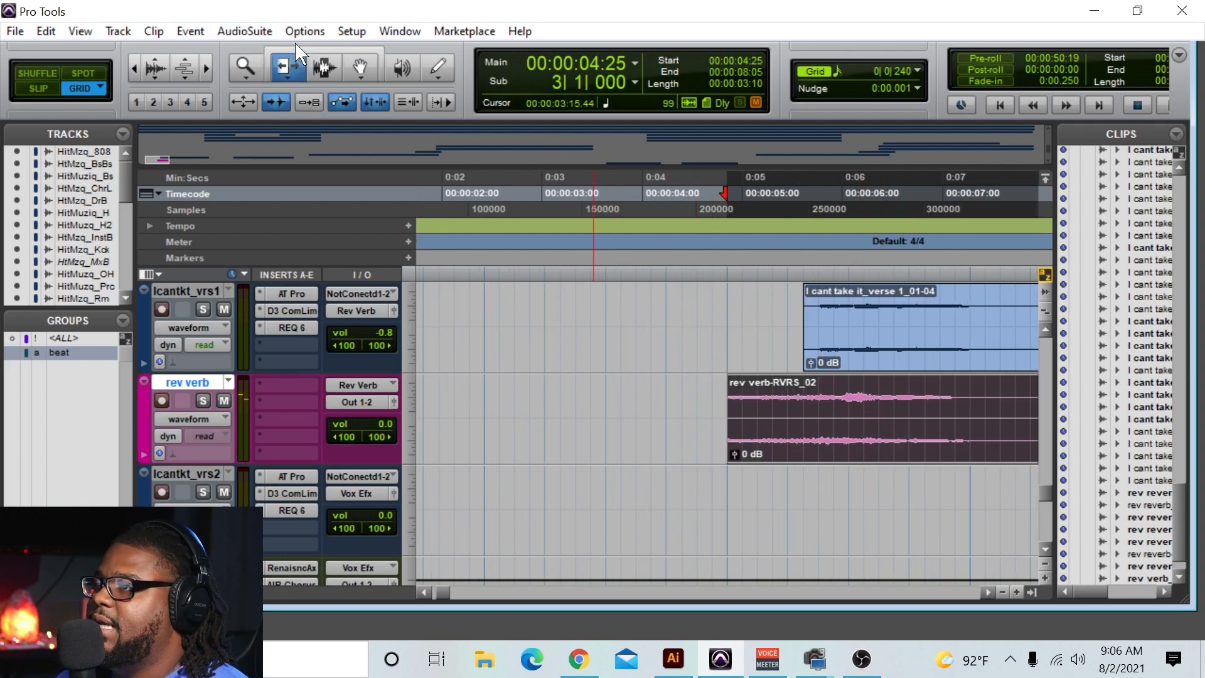
left_click(308, 52)
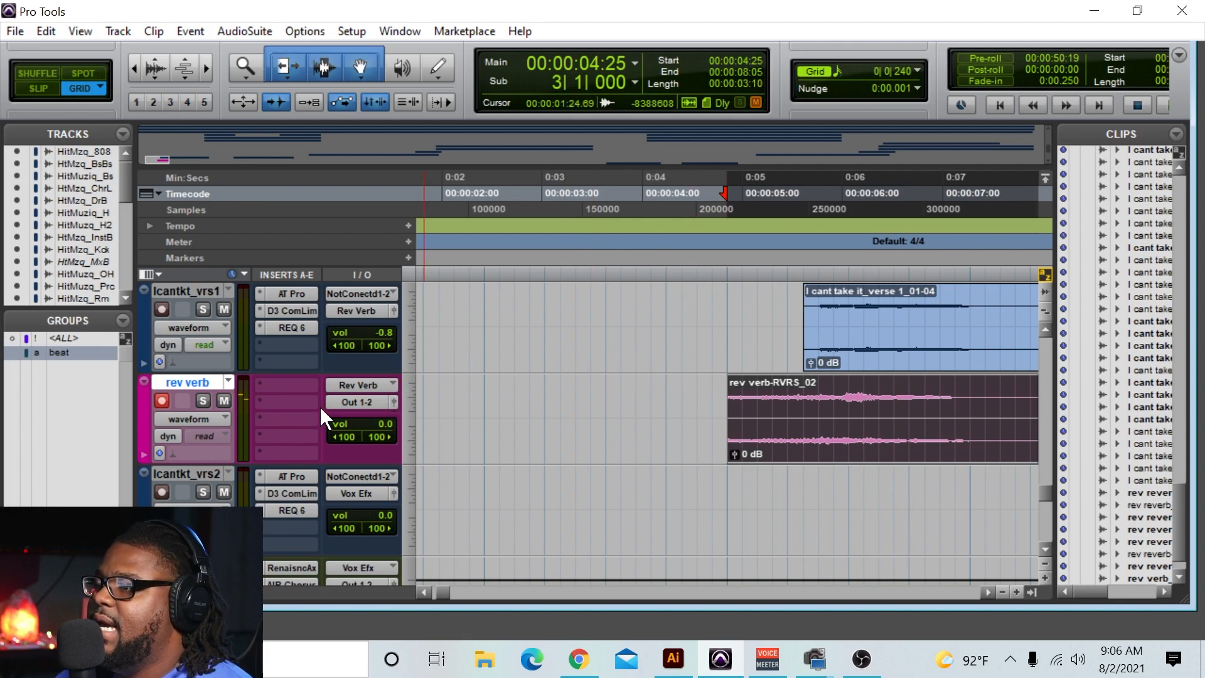
left_click(198, 413)
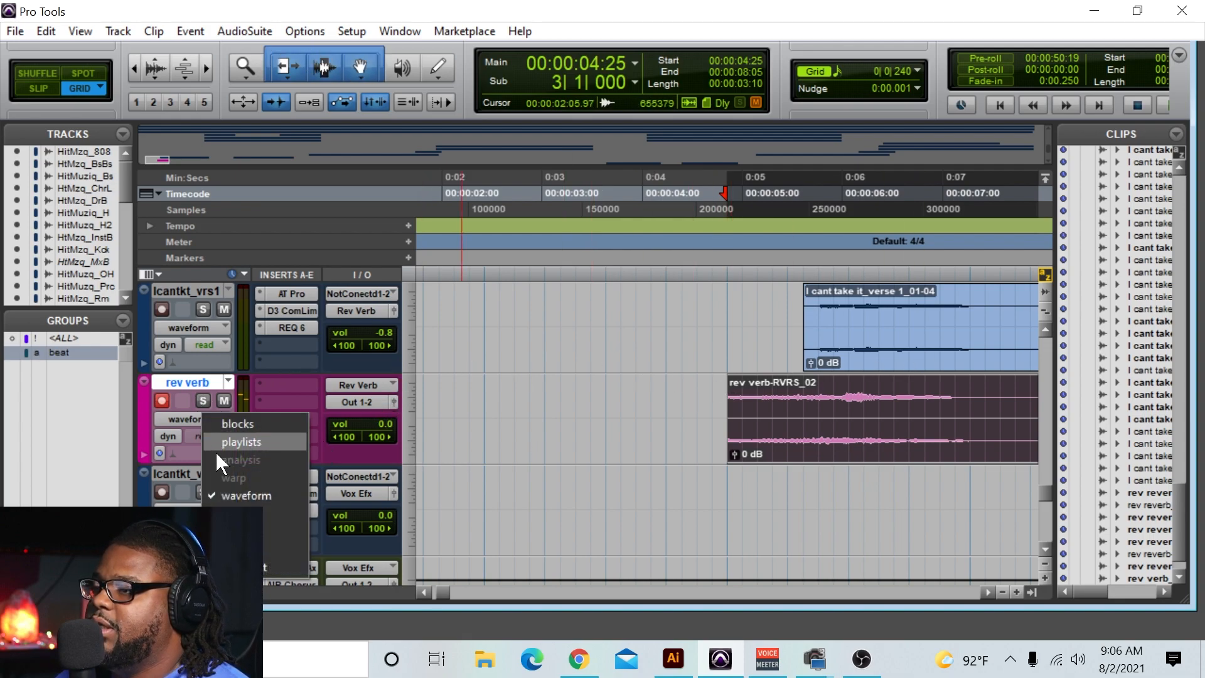
left_click(221, 513)
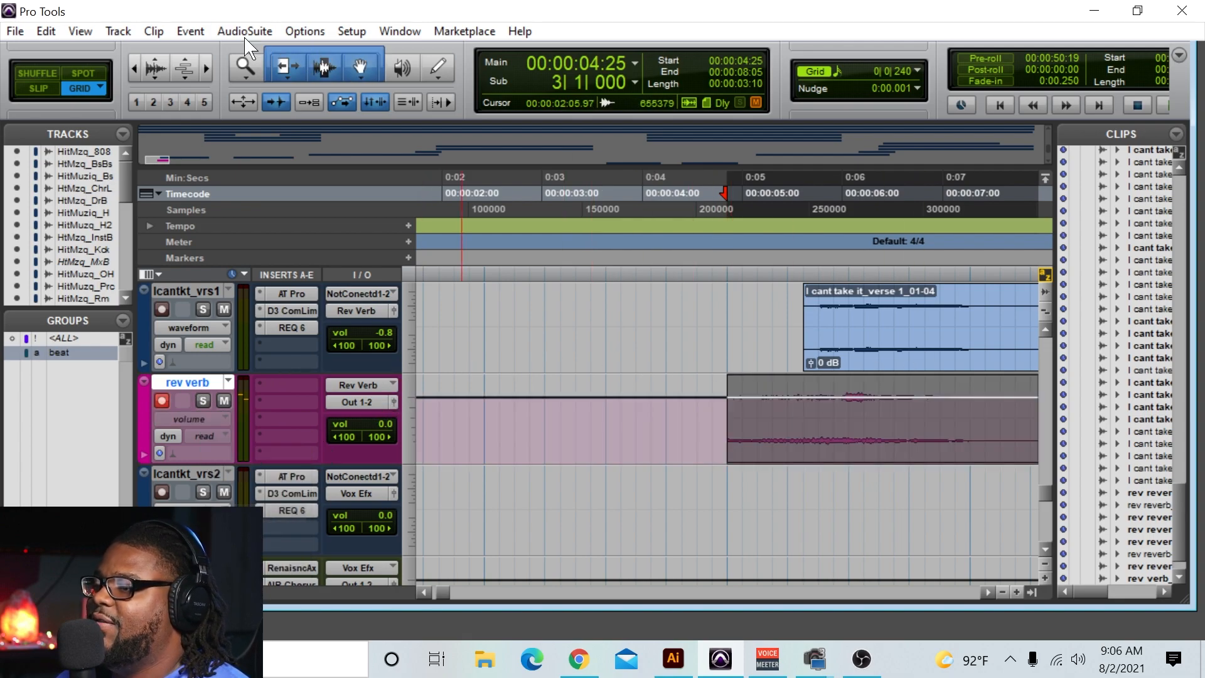
Add volume automation breakpoints just before the reversed clip's start and near its end with the Grabber tool.
left_click(137, 67)
left_click(137, 66)
left_click(349, 71)
left_click(530, 397)
left_click(535, 397)
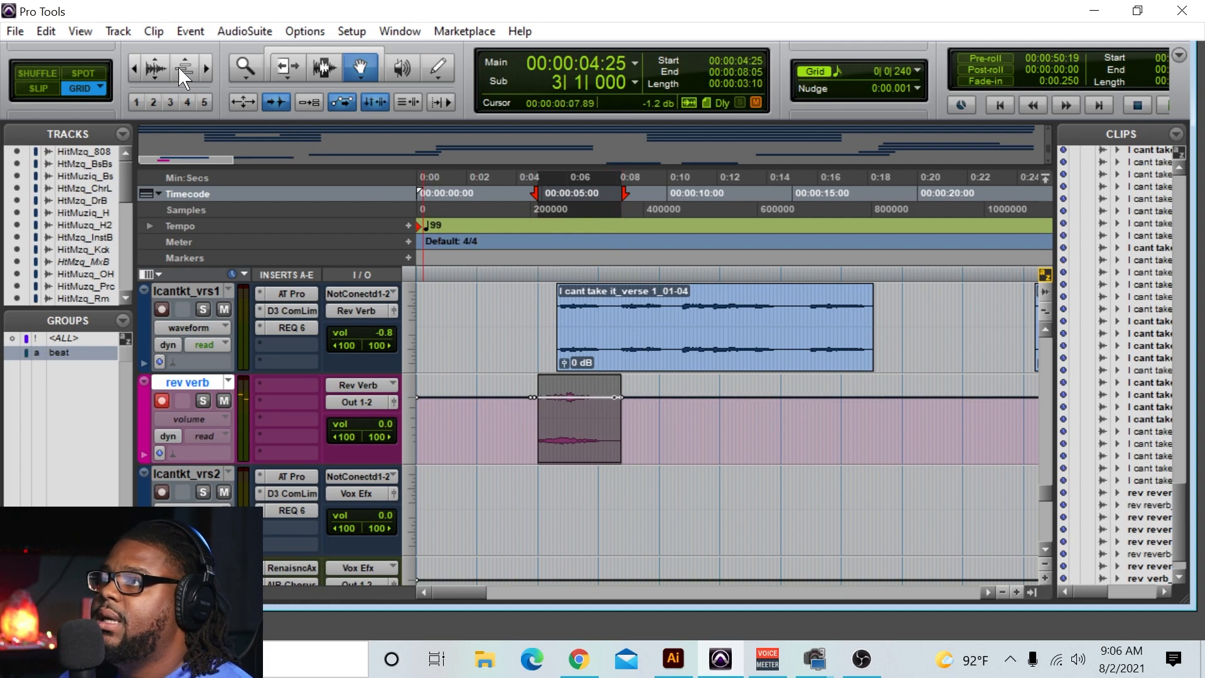
Try to lower the volume automation across the reversed clip with the Trim tool.
left_click(204, 71)
left_click(205, 70)
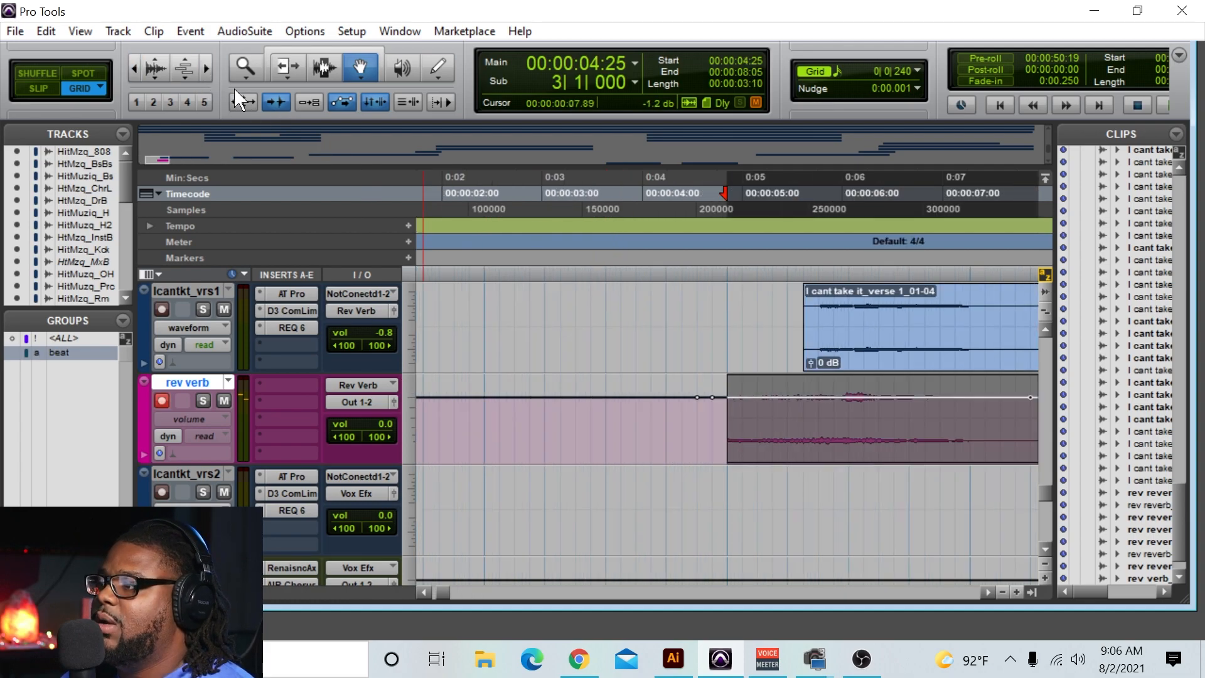
left_click(287, 69)
left_click_drag(828, 405, 827, 411)
key("ctrl+z")
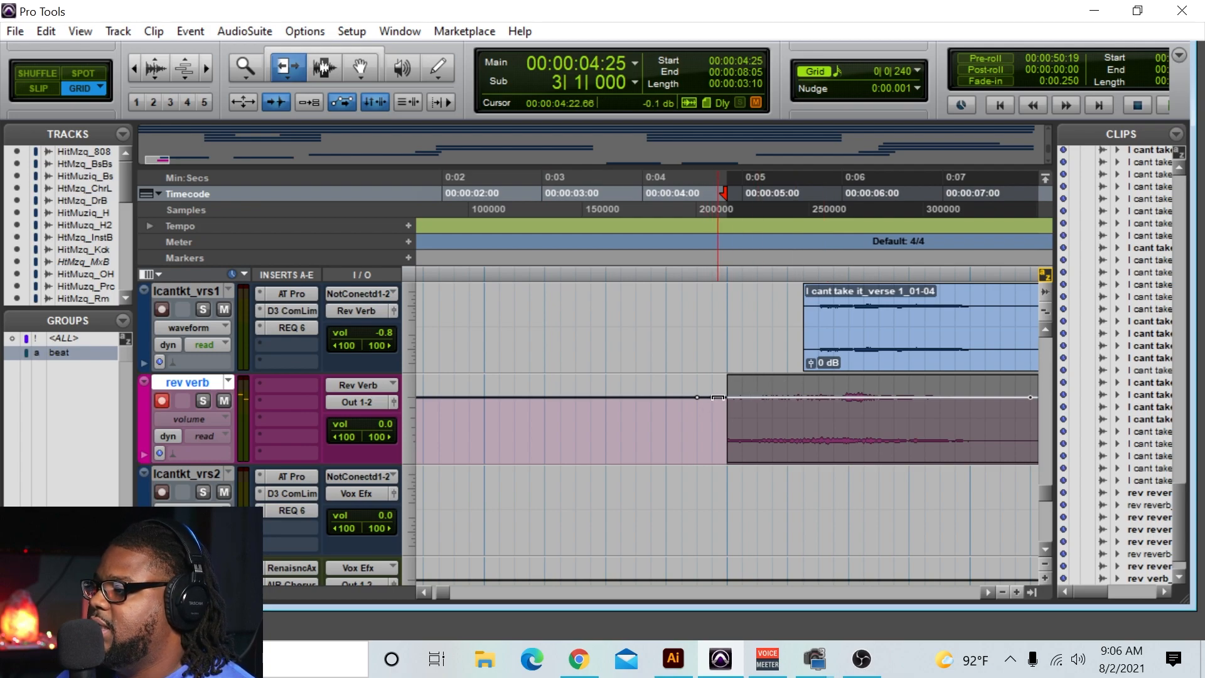
Extend the selection's start to 00:00:04:16, trim its rev verb volume automation down to about -8.2 dB, and play it back.
left_click(361, 67)
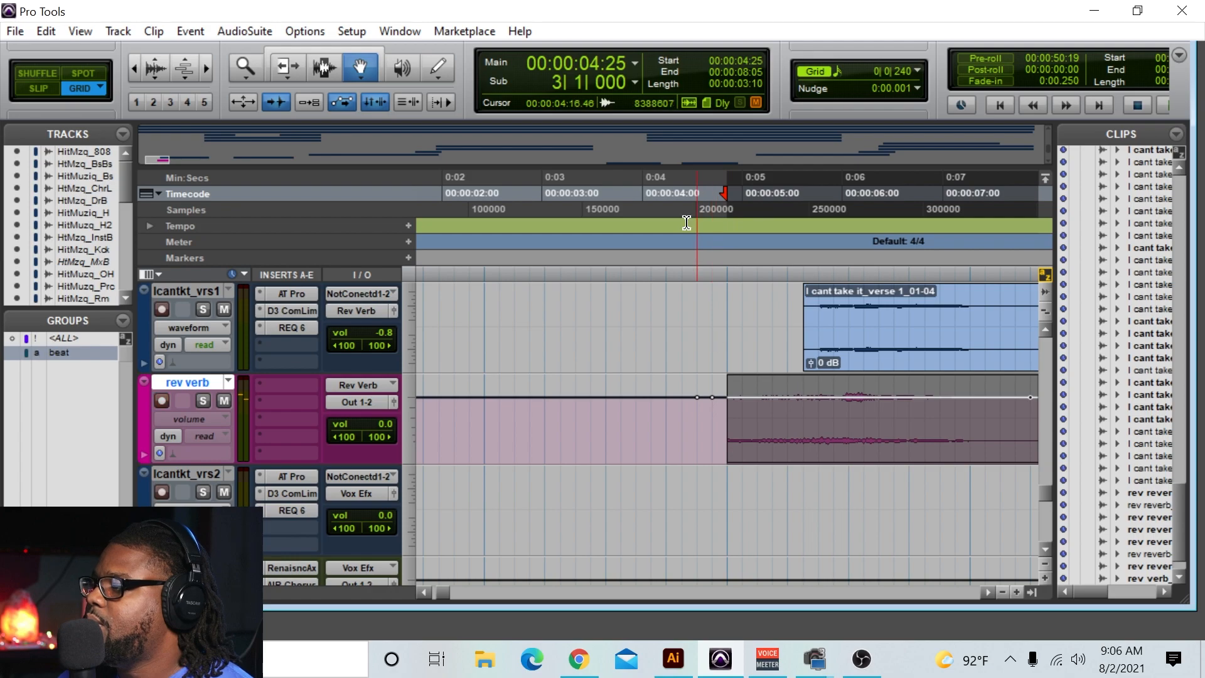
left_click_drag(728, 197, 697, 202)
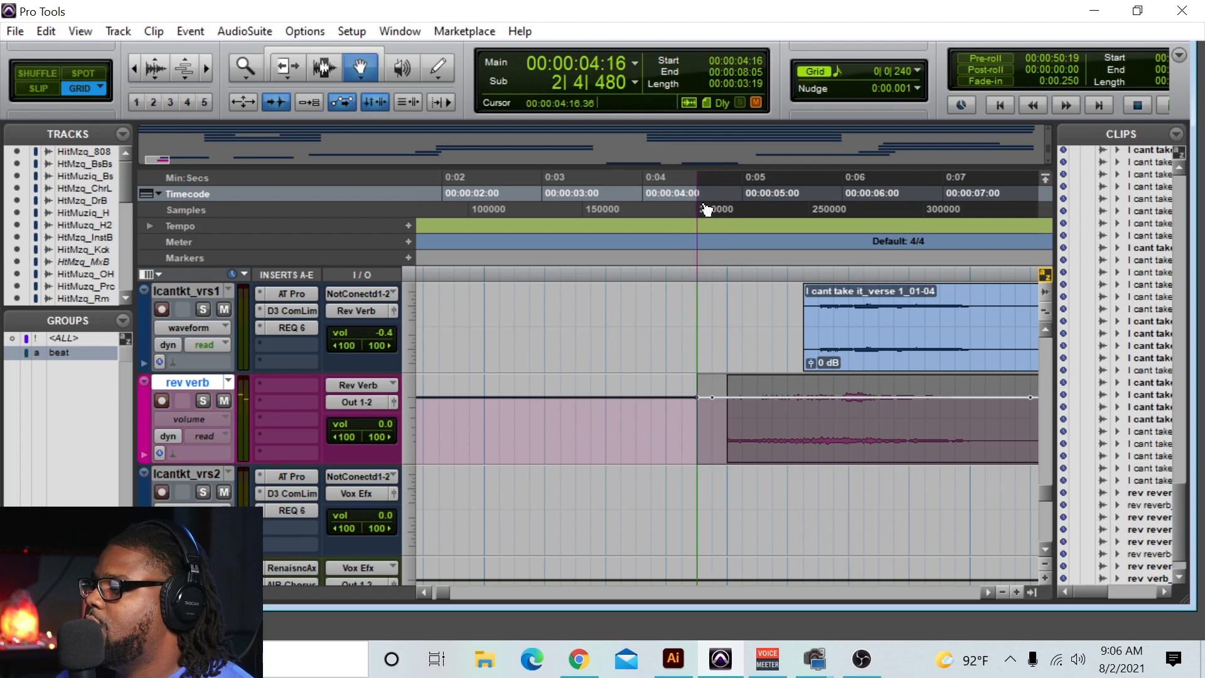
left_click(292, 67)
left_click_drag(774, 394, 780, 410)
key("space")
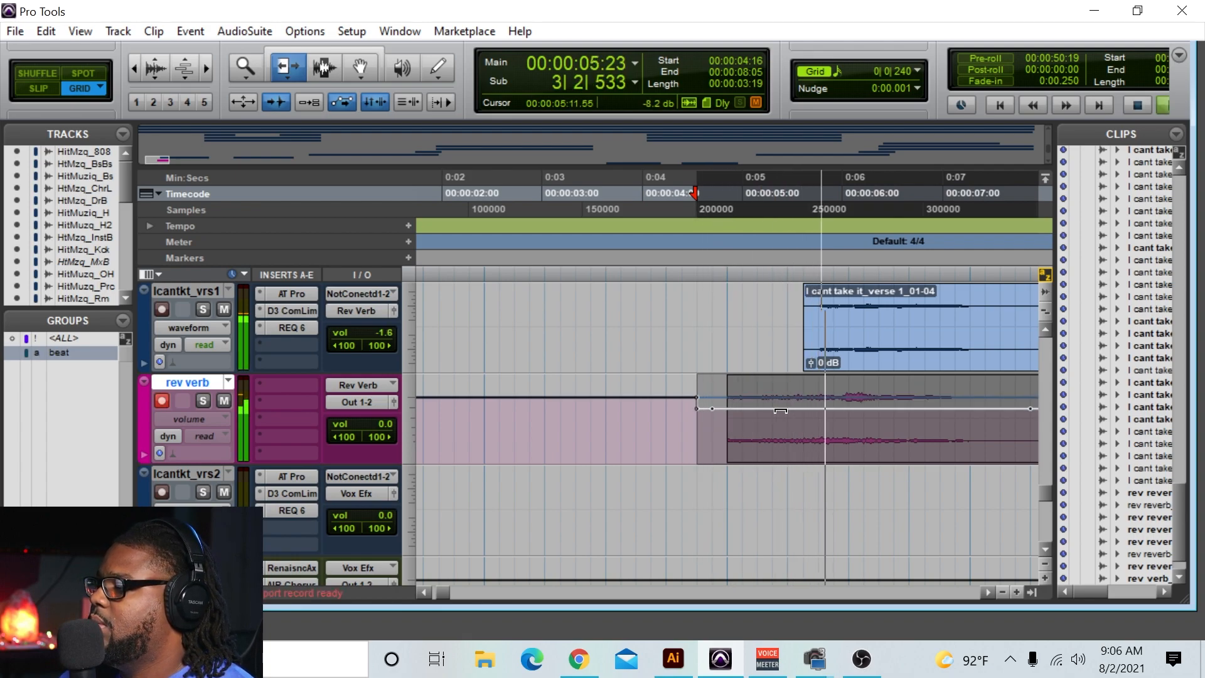
key("space")
Set the lcantkt_vrs1 vocal track's output to the Vox Efx (Stereo) bus in the mixer, return to the Edit window and play the passage.
left_click(400, 31)
left_click(429, 126)
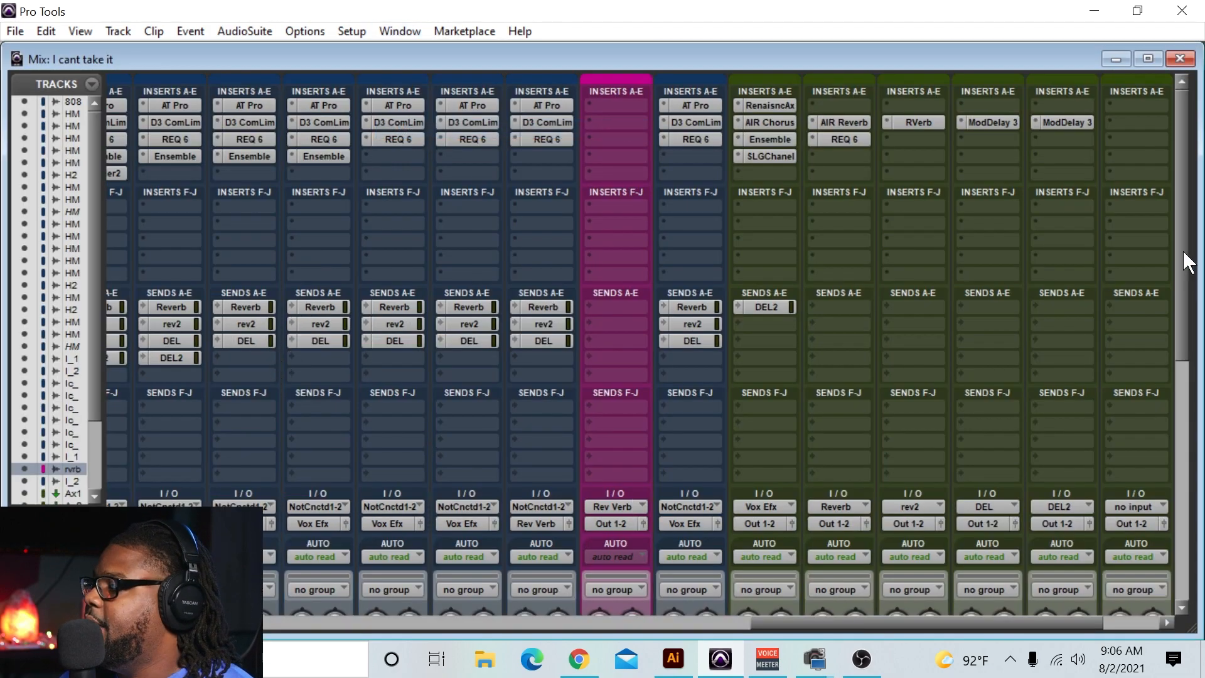
scroll(1188, 260, "down", 5)
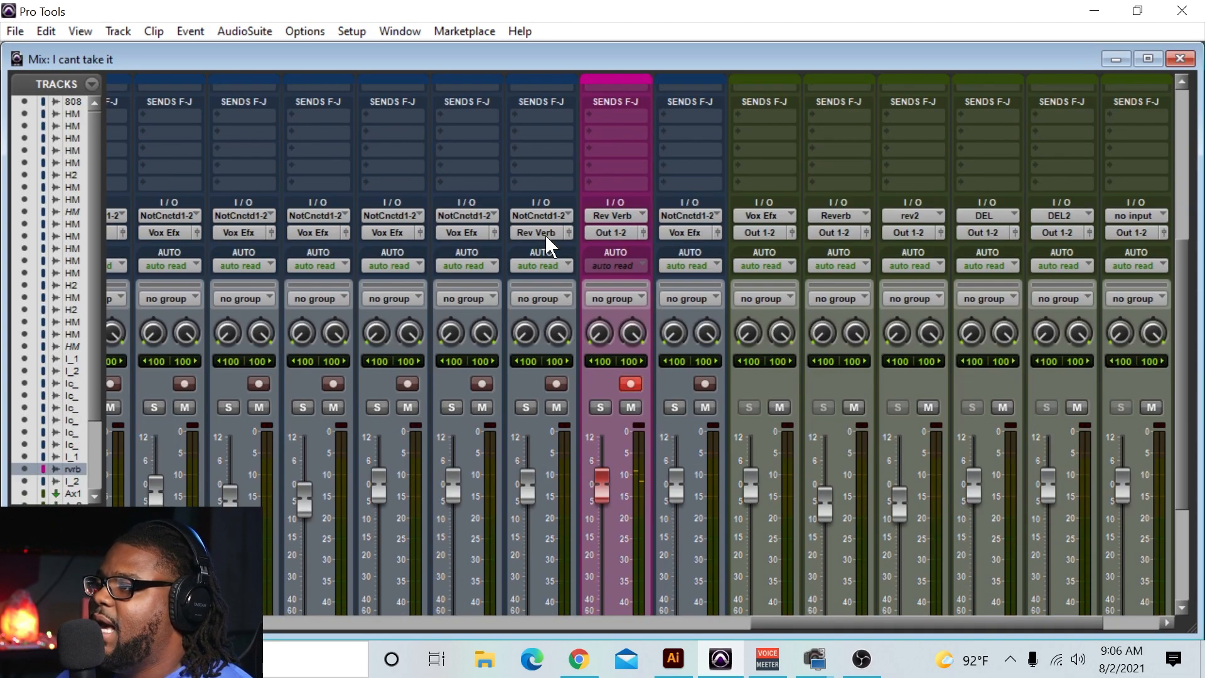
left_click(546, 233)
mouse_move(599, 272)
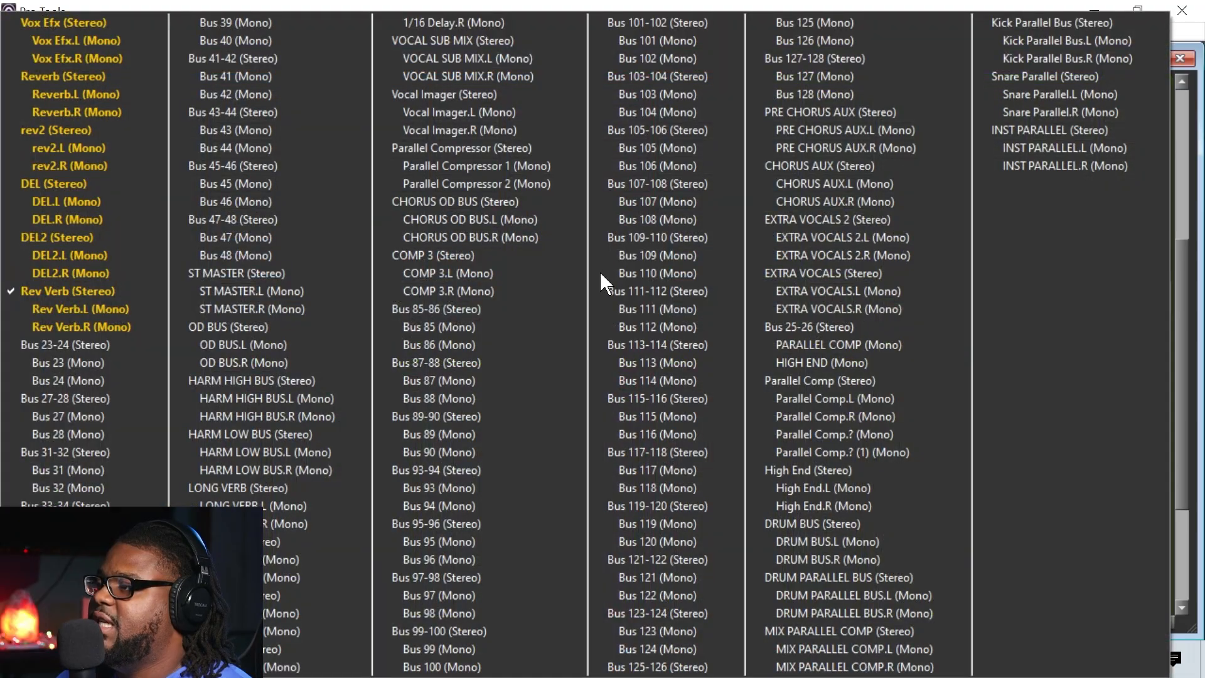
left_click(111, 22)
left_click(1180, 59)
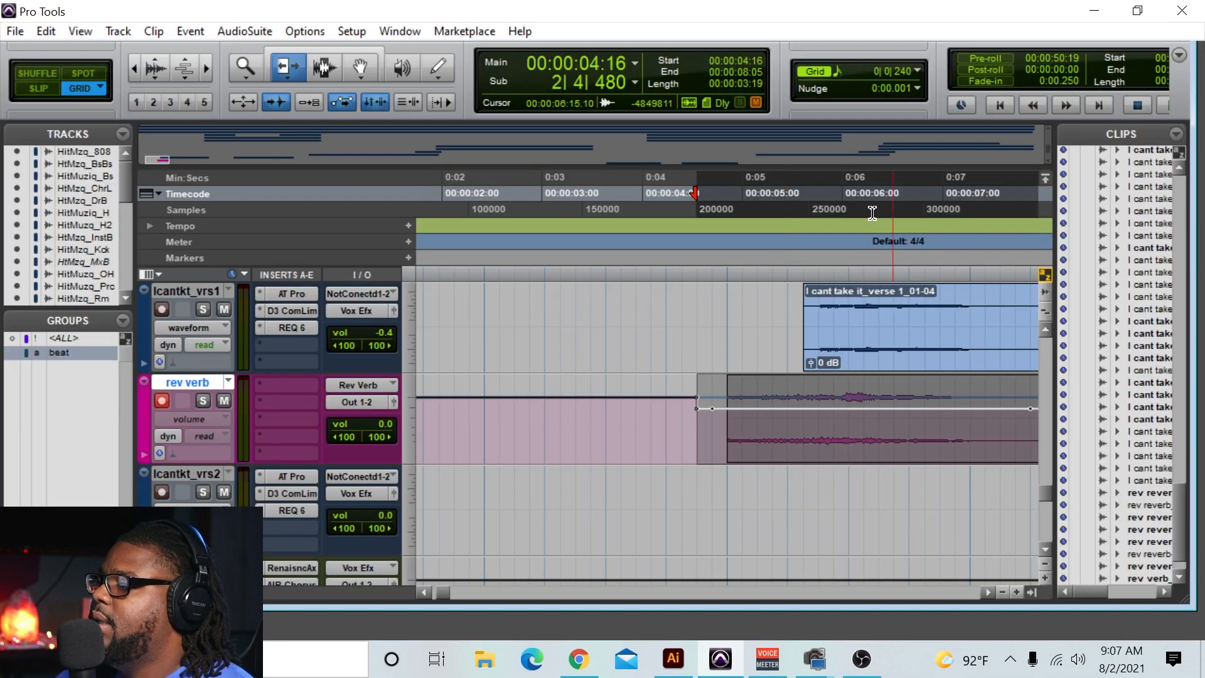
key("space")
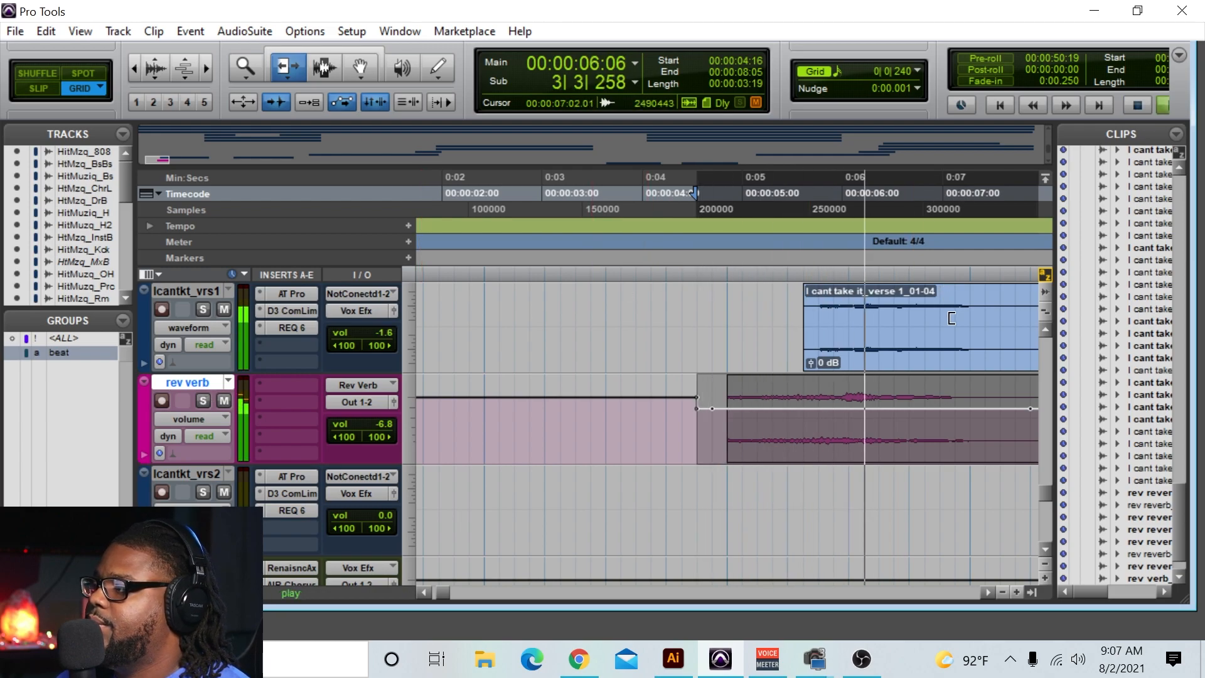
key("space")
Trim the rev verb volume automation over the reversed clip up in stages to about -4.1 dB, playing it back after each change.
left_click(133, 68)
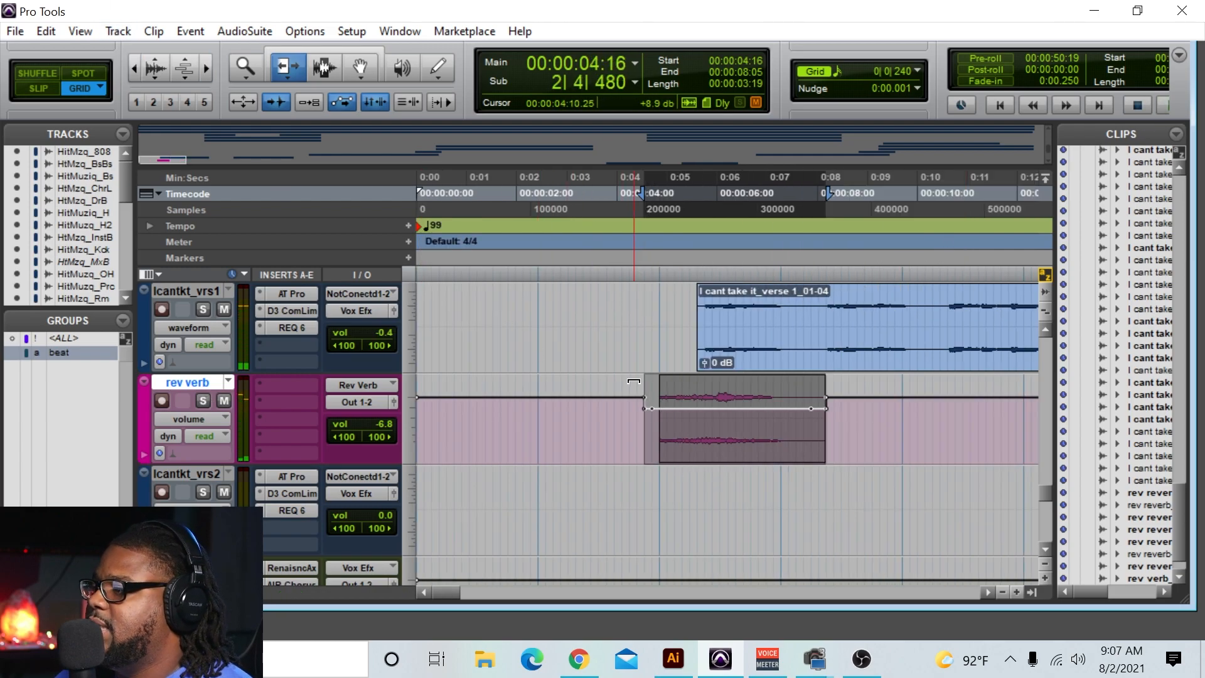
left_click_drag(679, 410, 692, 379)
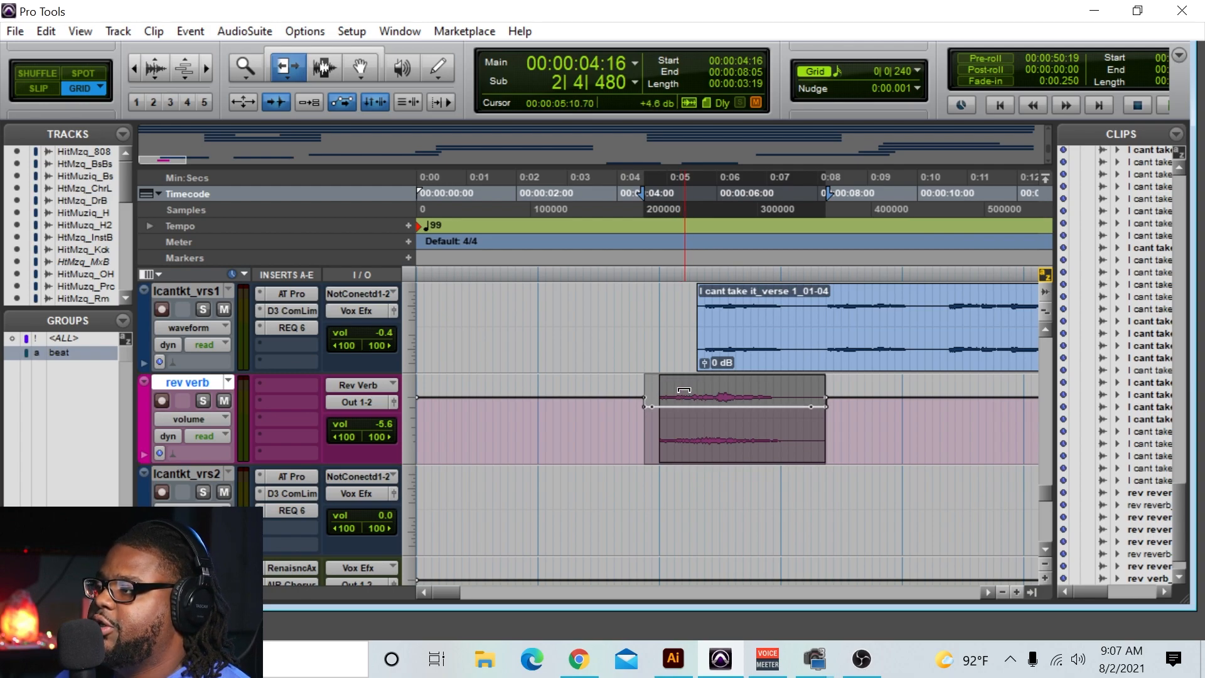
key("space")
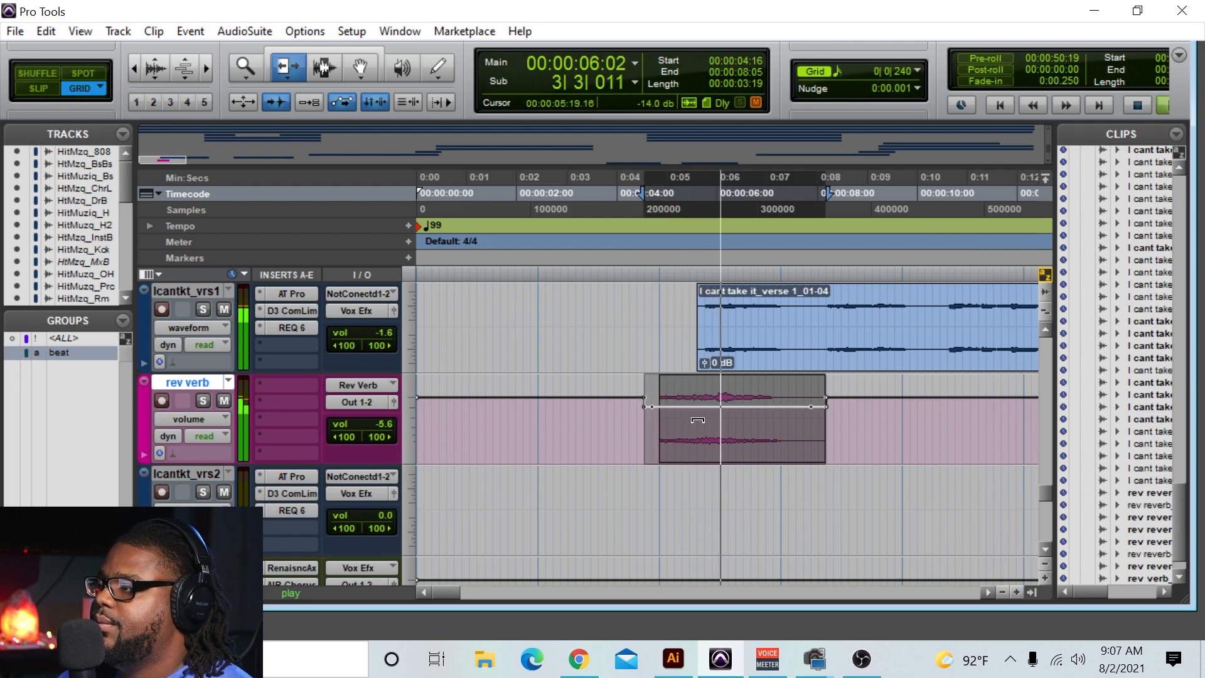
key("space")
left_click_drag(715, 409, 709, 396)
key("space")
key("space")
key("space")
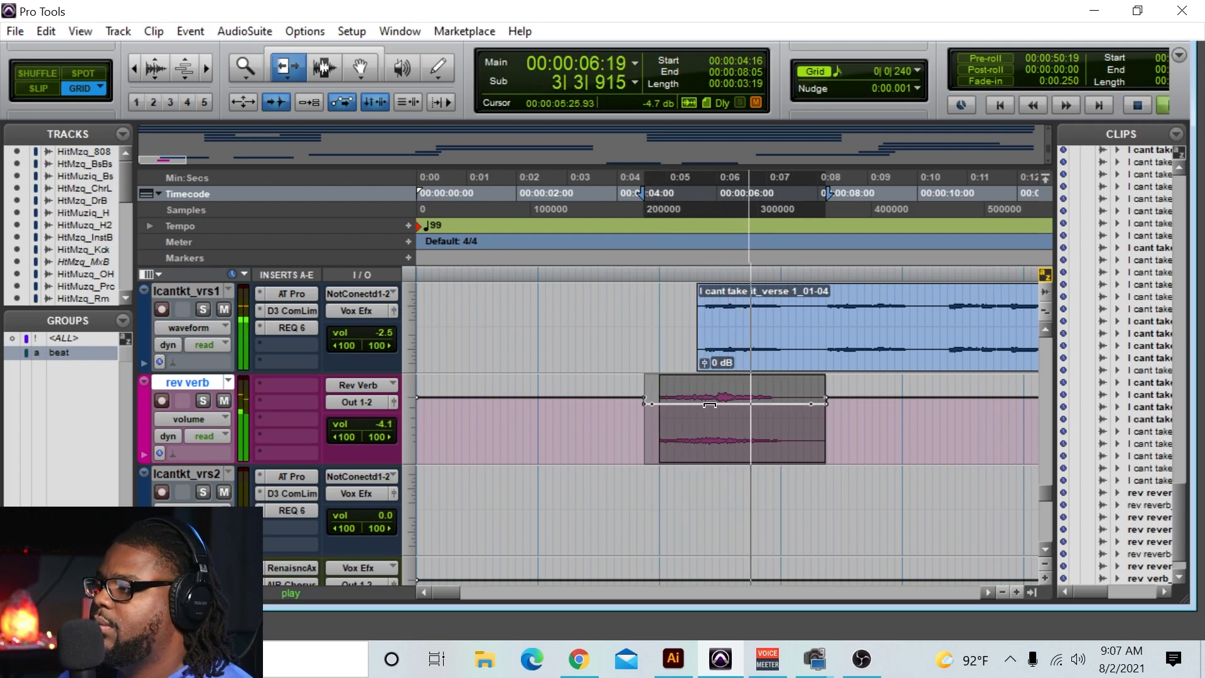
key("space")
key("space")
key("space")
key("space")
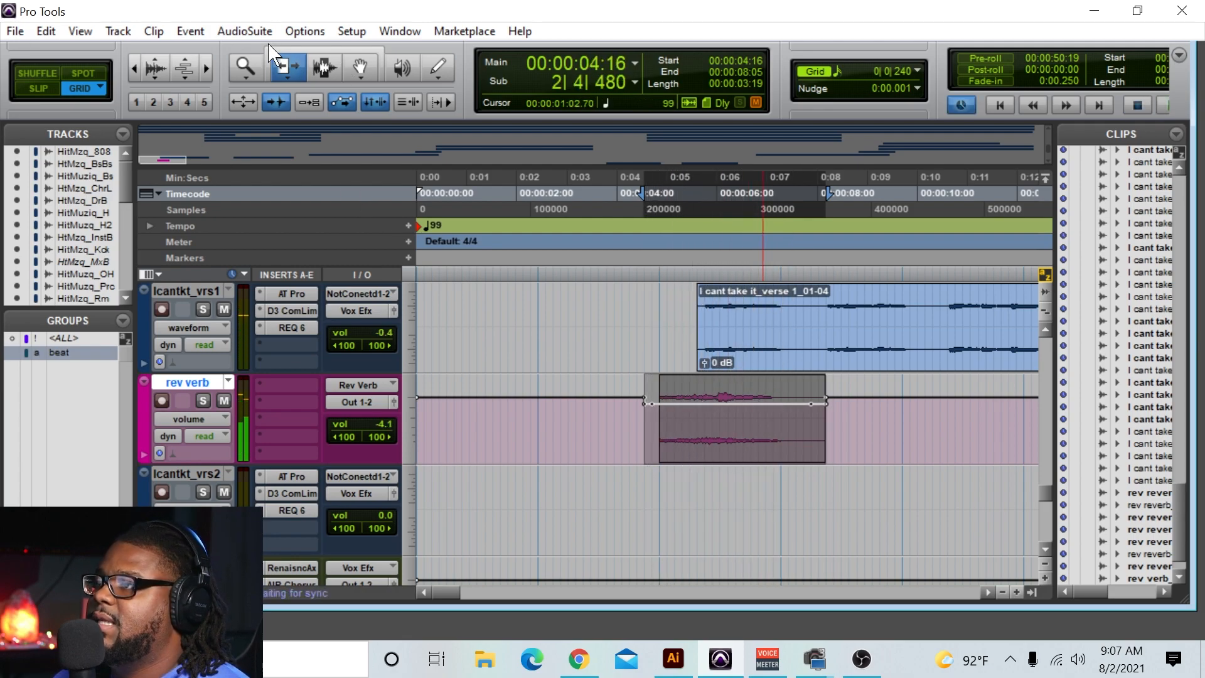
Switch the rev verb track's view from volume to waveform and show the whole reversed clip.
left_click(211, 420)
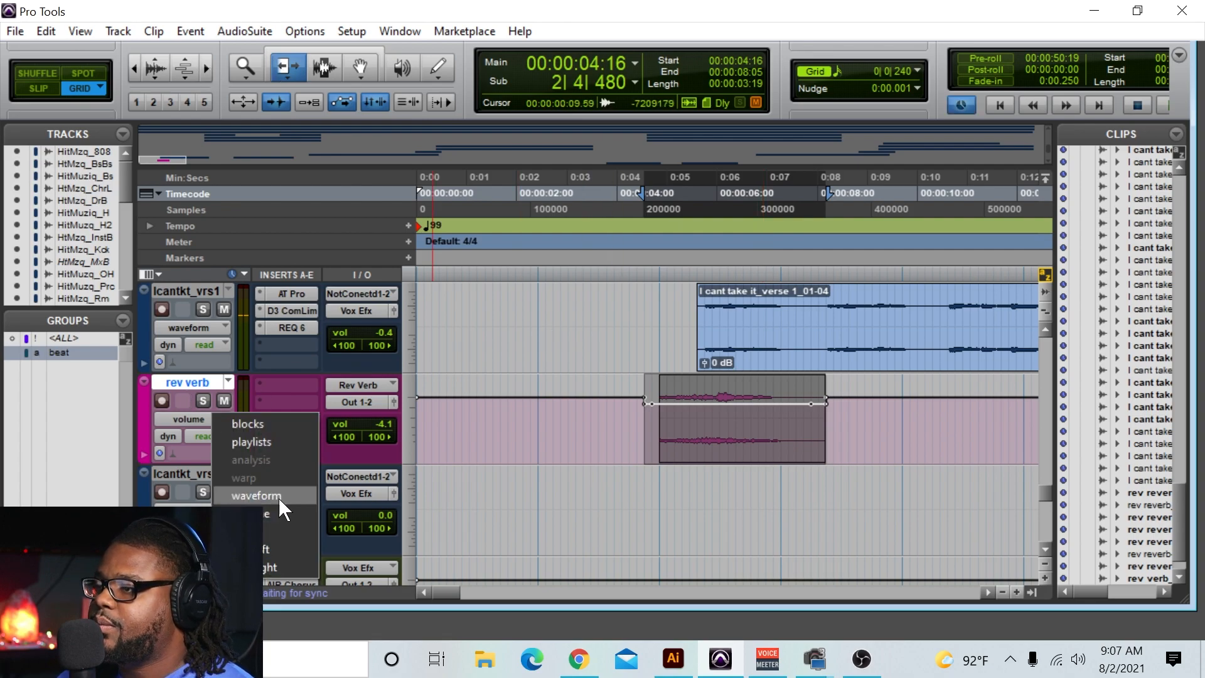
left_click(282, 492)
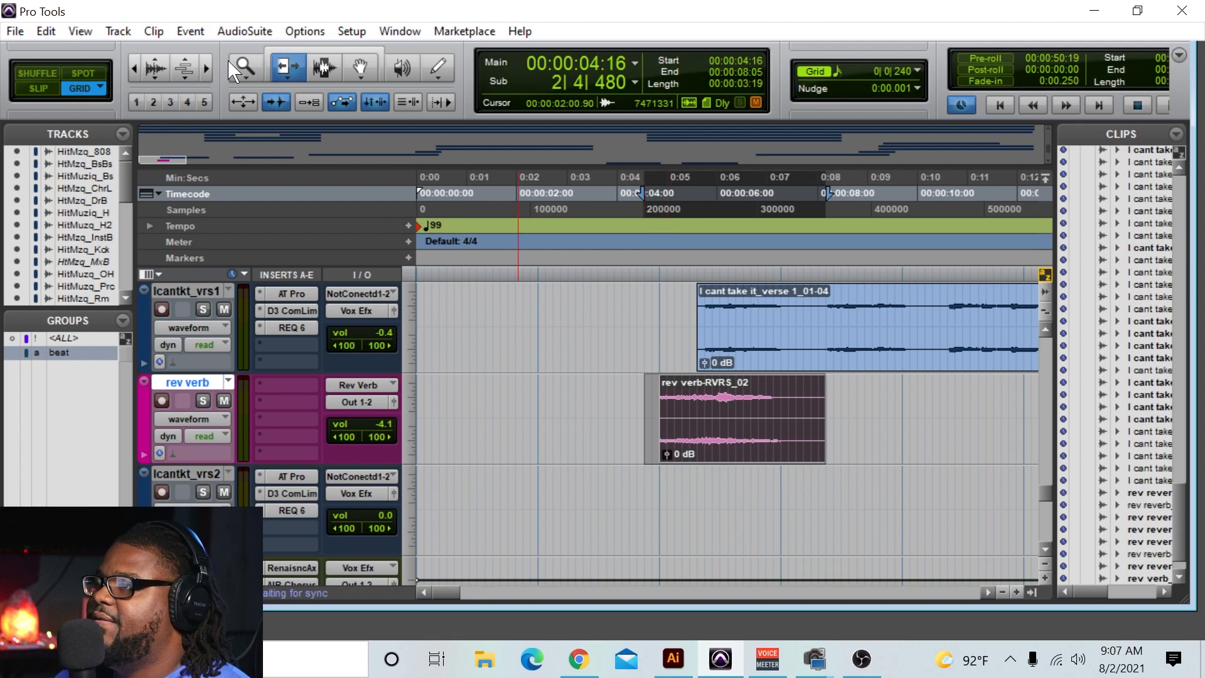
left_click(204, 71)
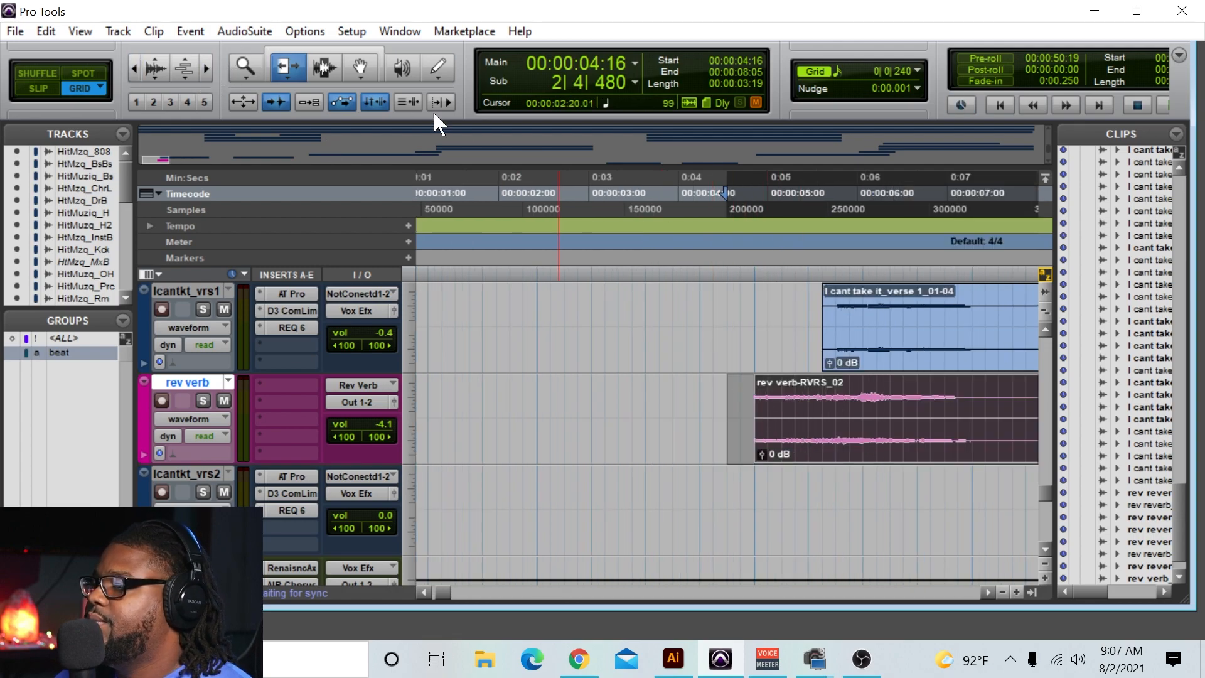
left_click(135, 69)
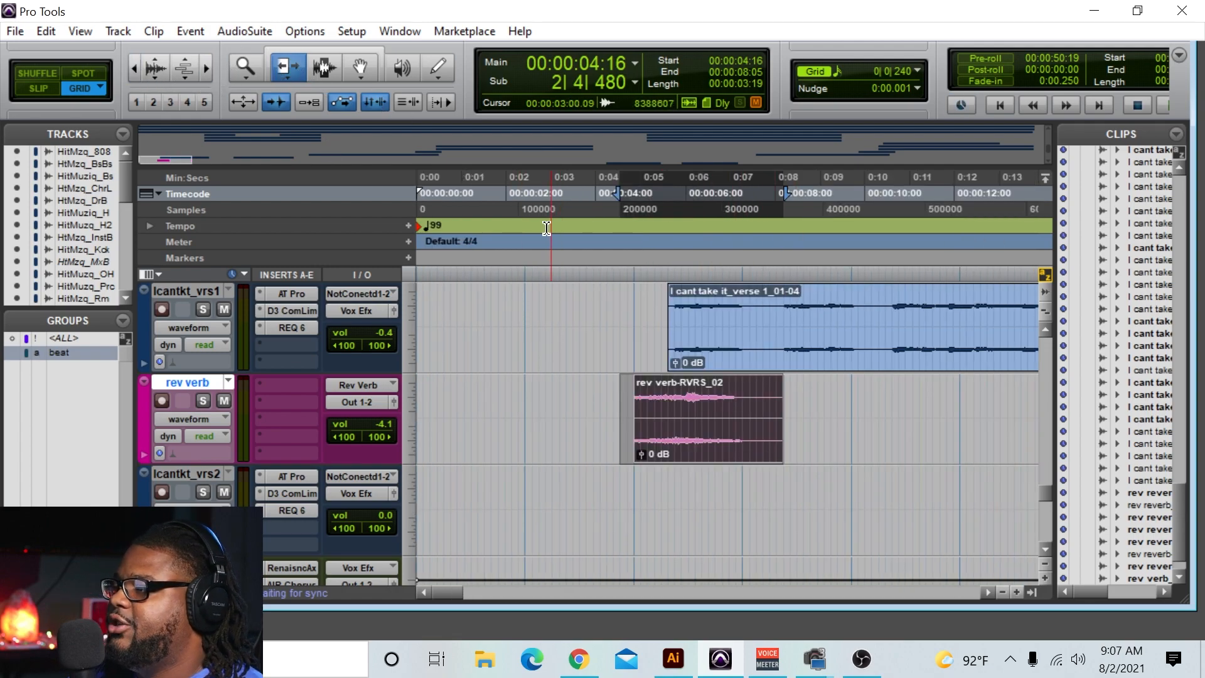
Select 00:00:04:20 to 00:00:08:14 around the reversed clip, try batch fades of 10 milliseconds, and consolidate the selection.
left_click(331, 65)
left_click_drag(627, 418, 795, 441)
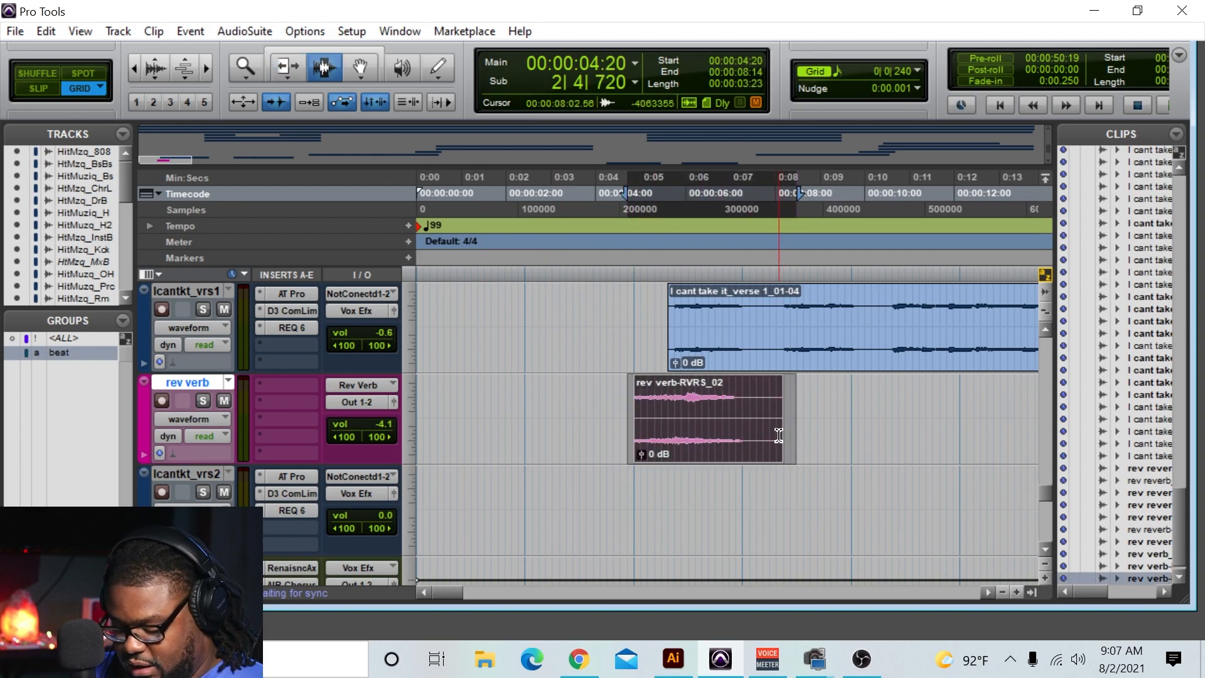
key("ctrl+f")
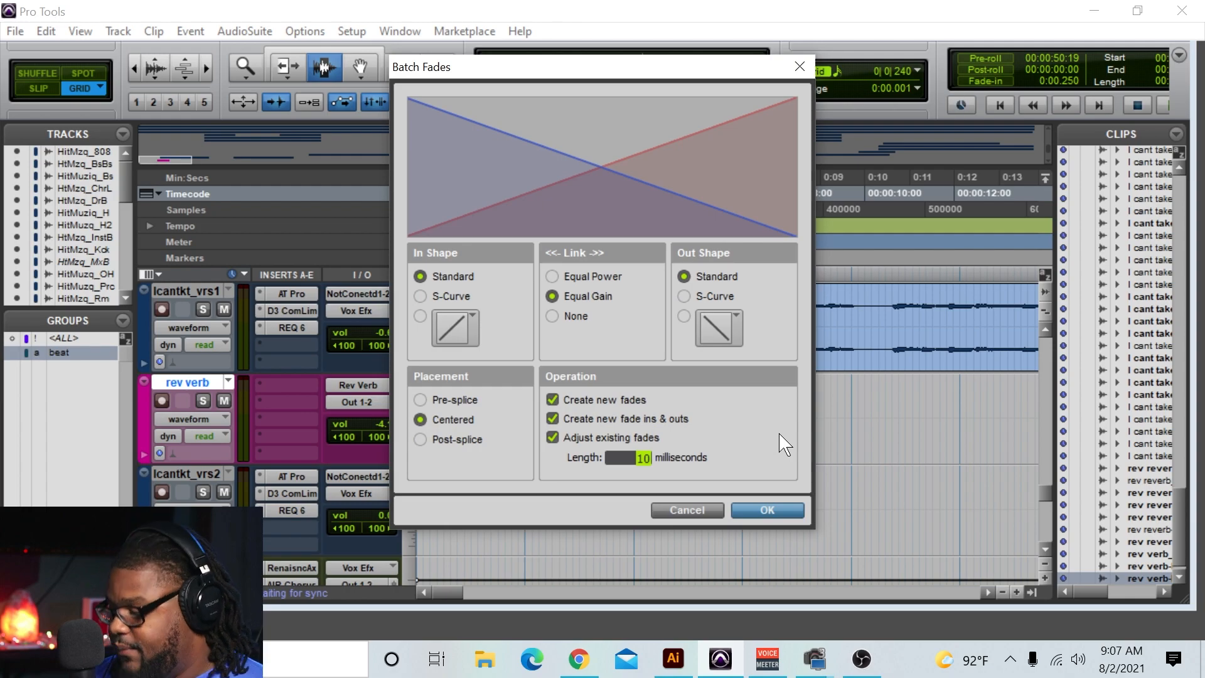
key("Return")
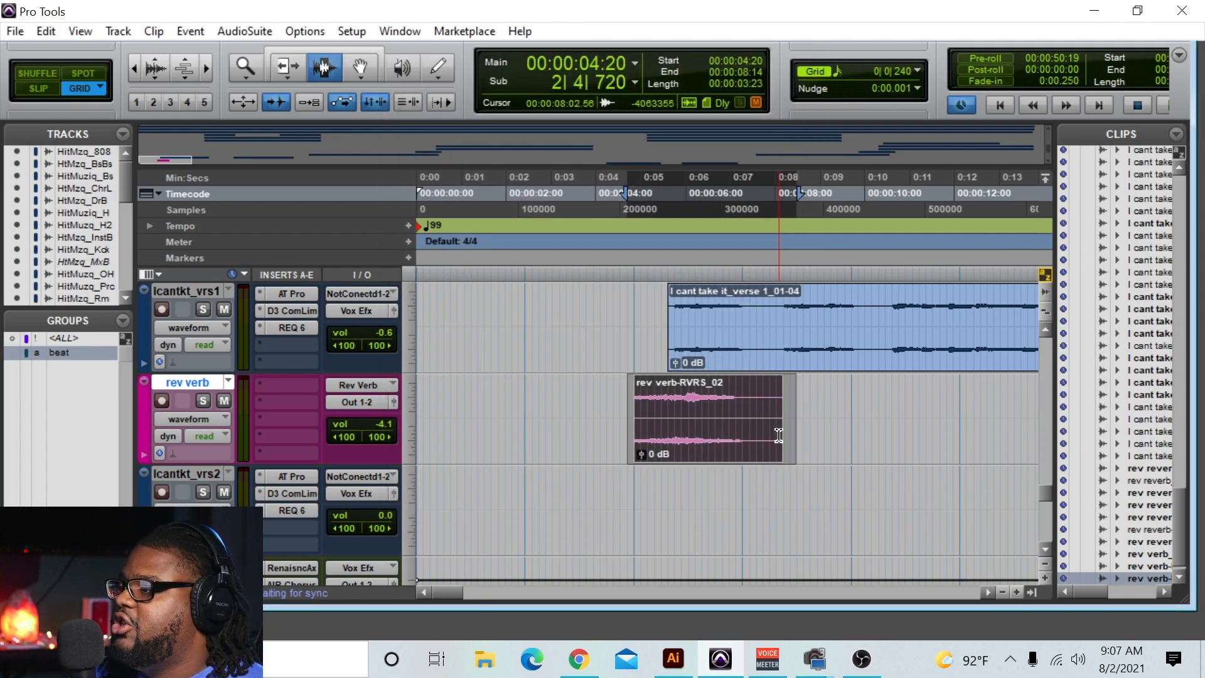
key("alt+shift+3")
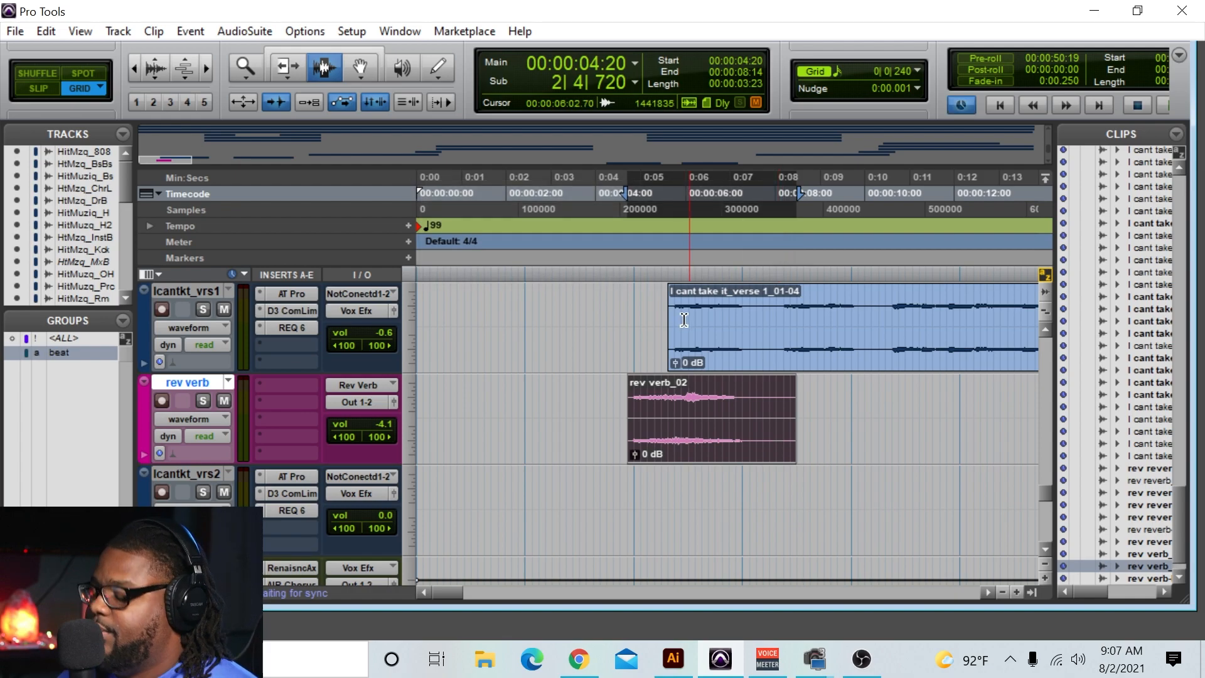
Add a fade-in from the rev verb clip's start to the vocal's entry at 00:00:05:18 and play it from 00:00:04:16.
left_click(206, 71)
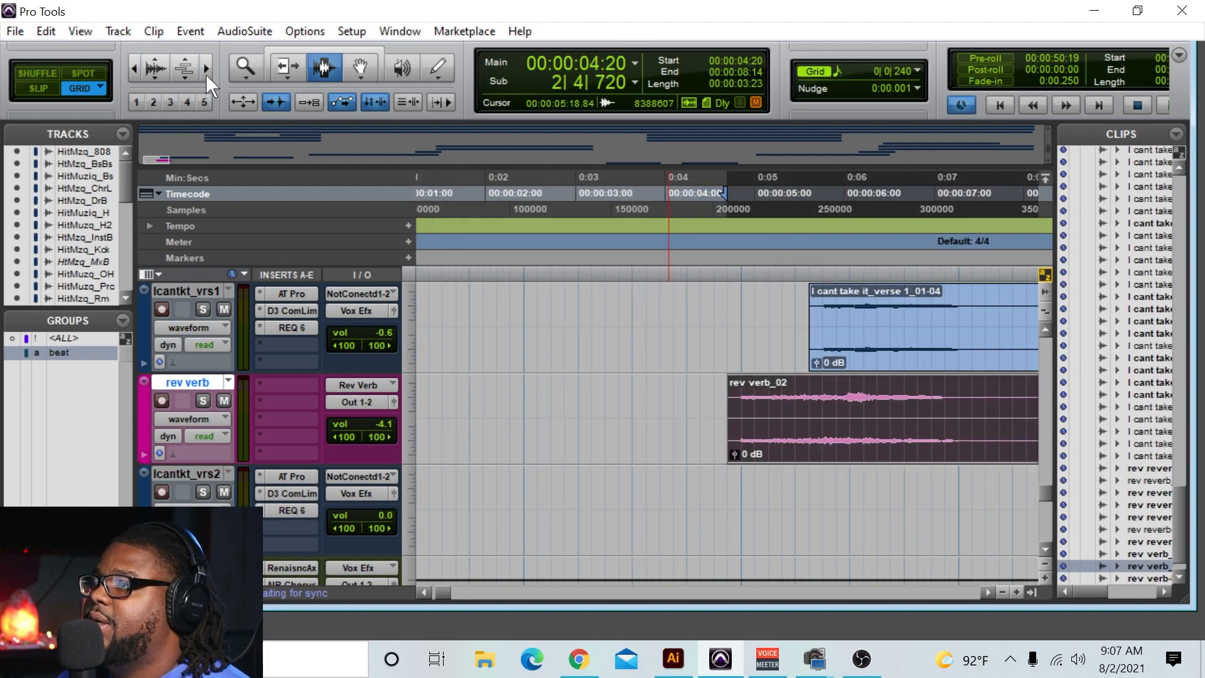
left_click(320, 54)
left_click(733, 381)
left_click_drag(733, 380, 810, 383)
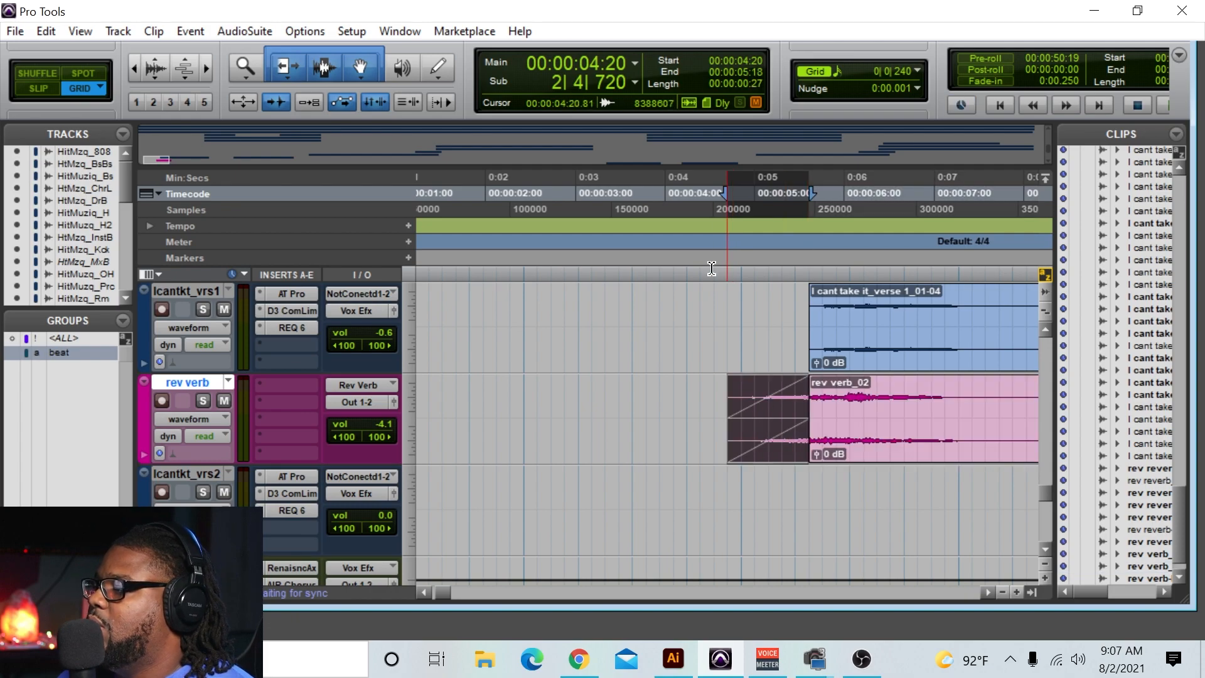
left_click(715, 197)
key("space")
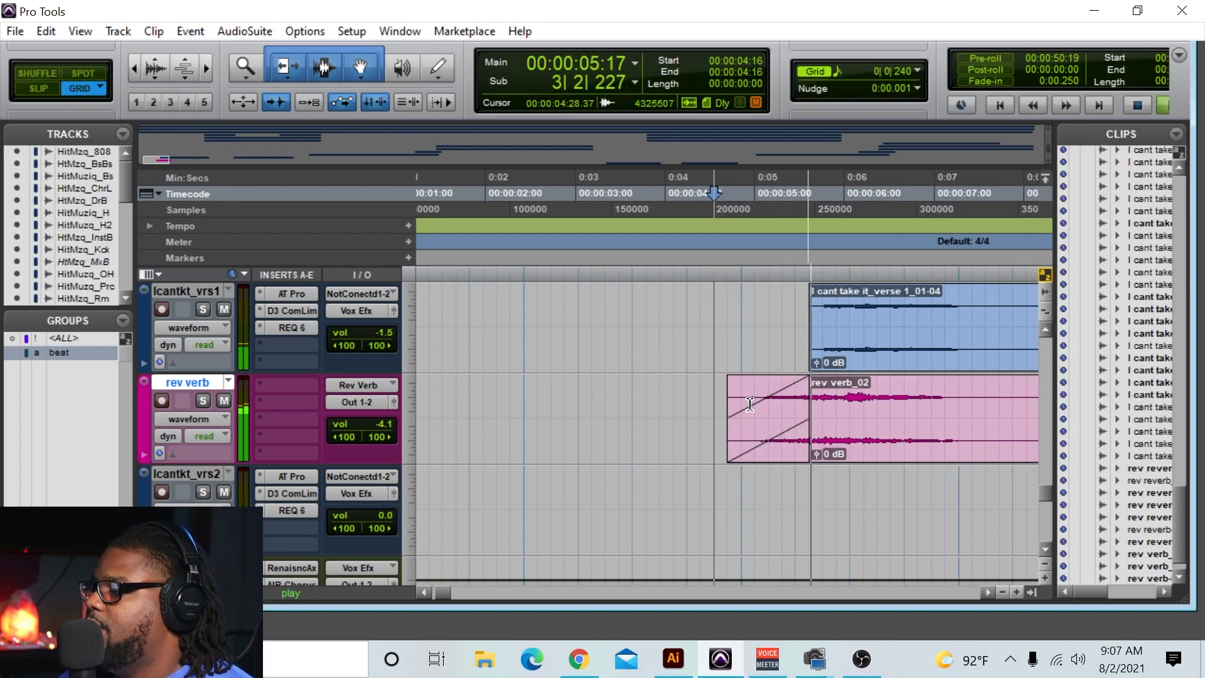
key("space")
End the rev verb clip at 00:00:07:08 with a fade-out starting at 00:00:06:15, and play from 00:00:03:19.
left_click_drag(442, 592, 451, 592)
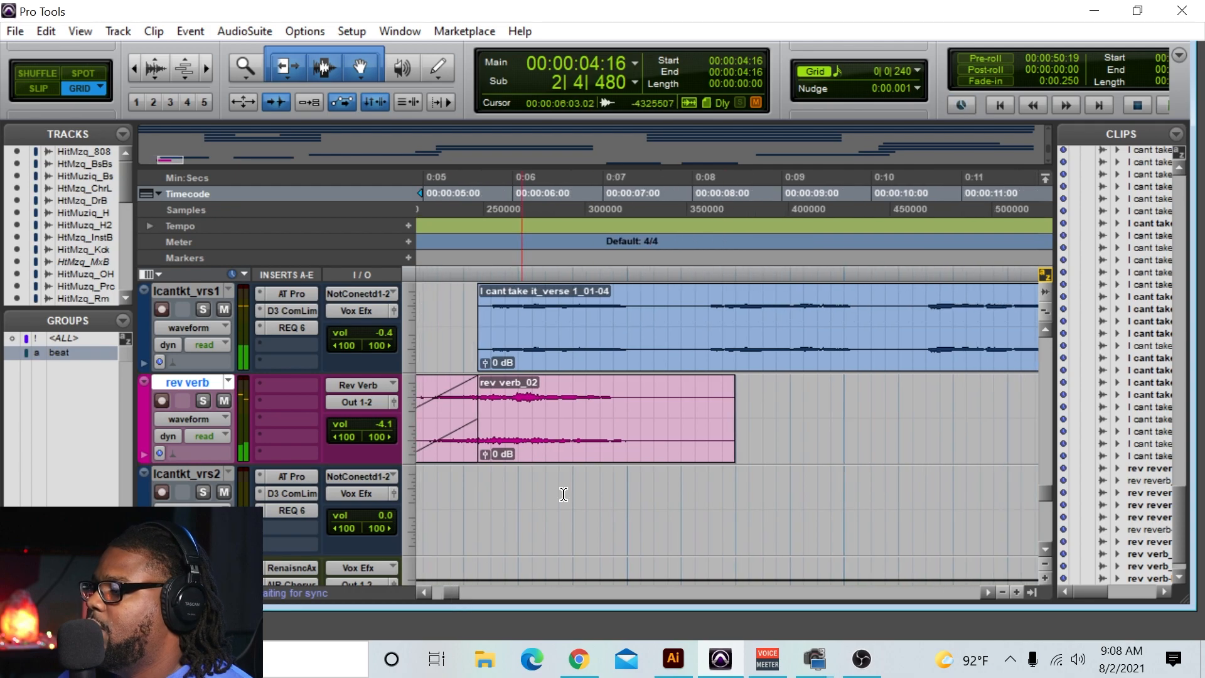
left_click_drag(721, 405, 564, 412)
left_click(134, 67)
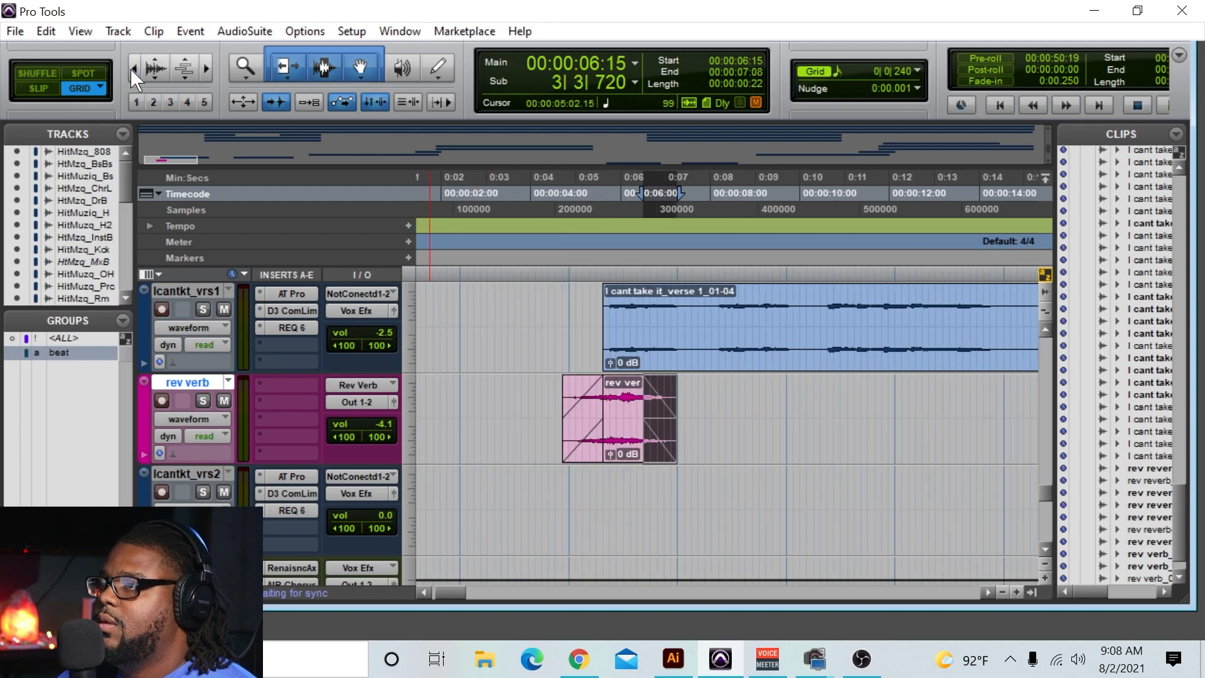
left_click(134, 67)
left_click(500, 193)
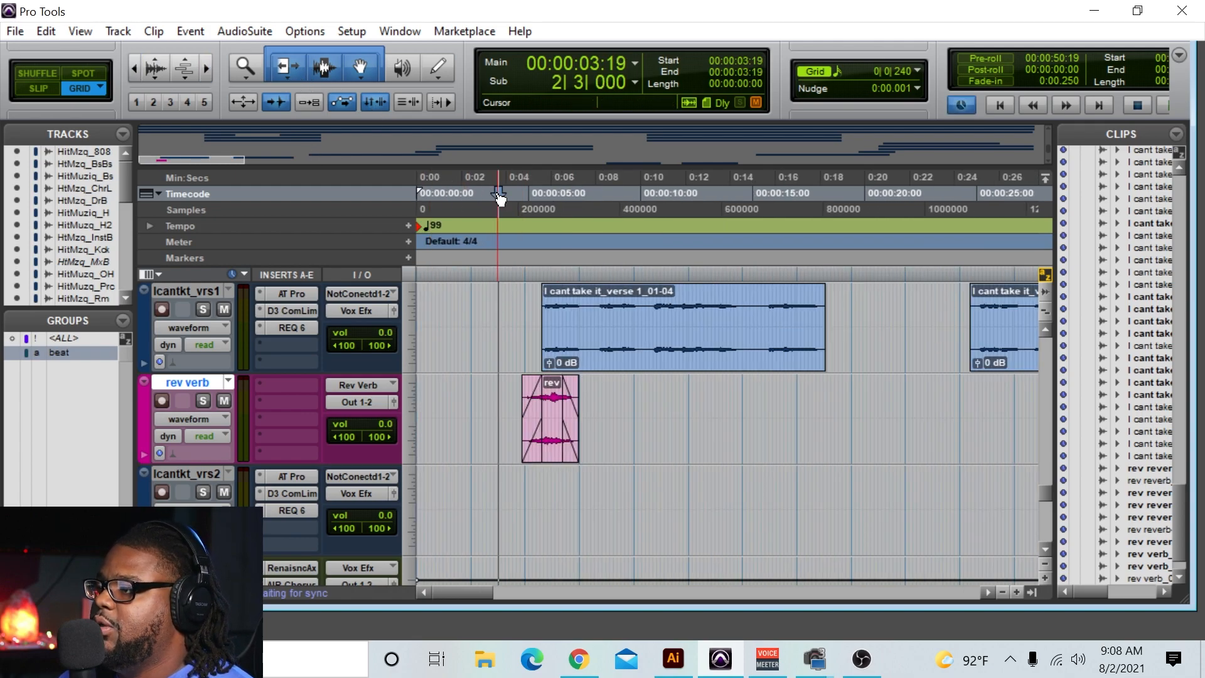
key("space")
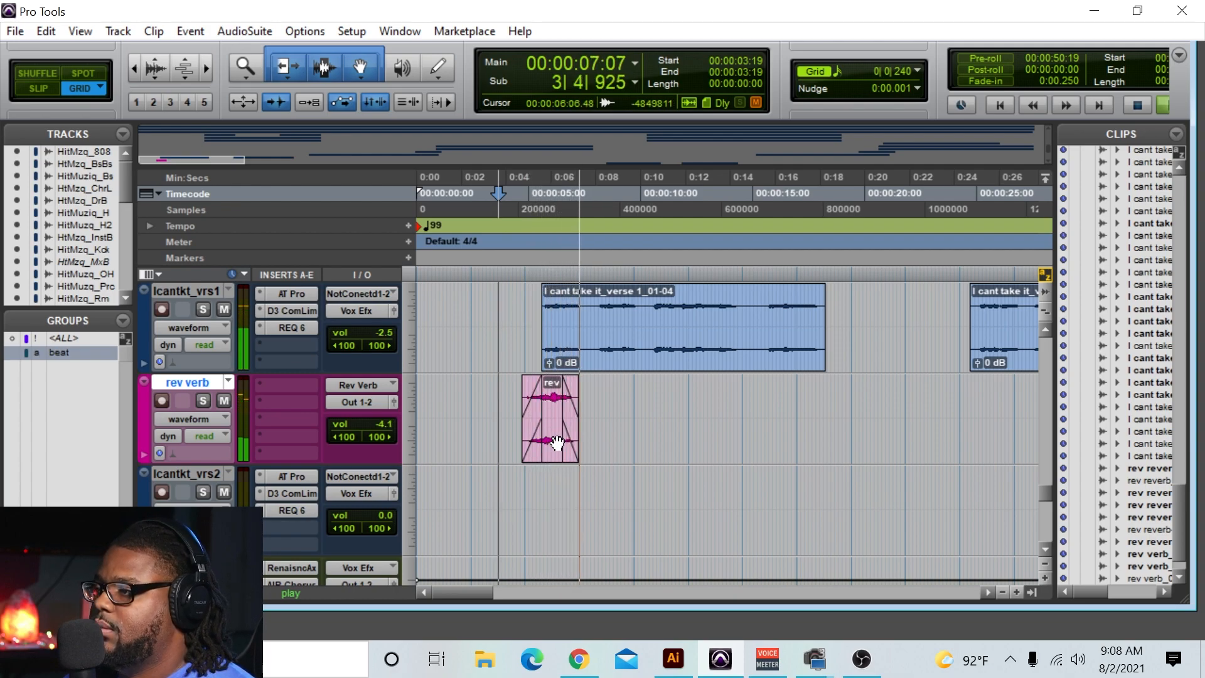
Stop playback, show volume on the lcantkt_bgv track, slightly lower its automation across the clip, and place the playback position at 00:00:15:22.
left_click(135, 67)
left_click(135, 67)
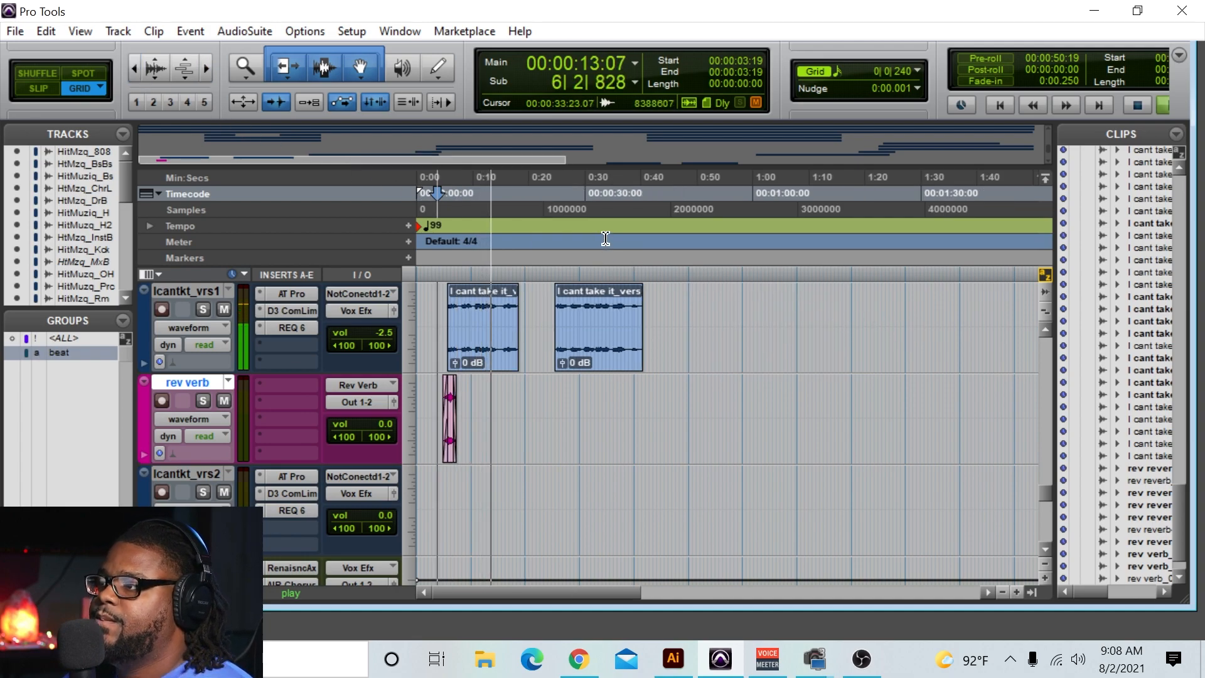
left_click(199, 67)
scroll(775, 374, "up", 5)
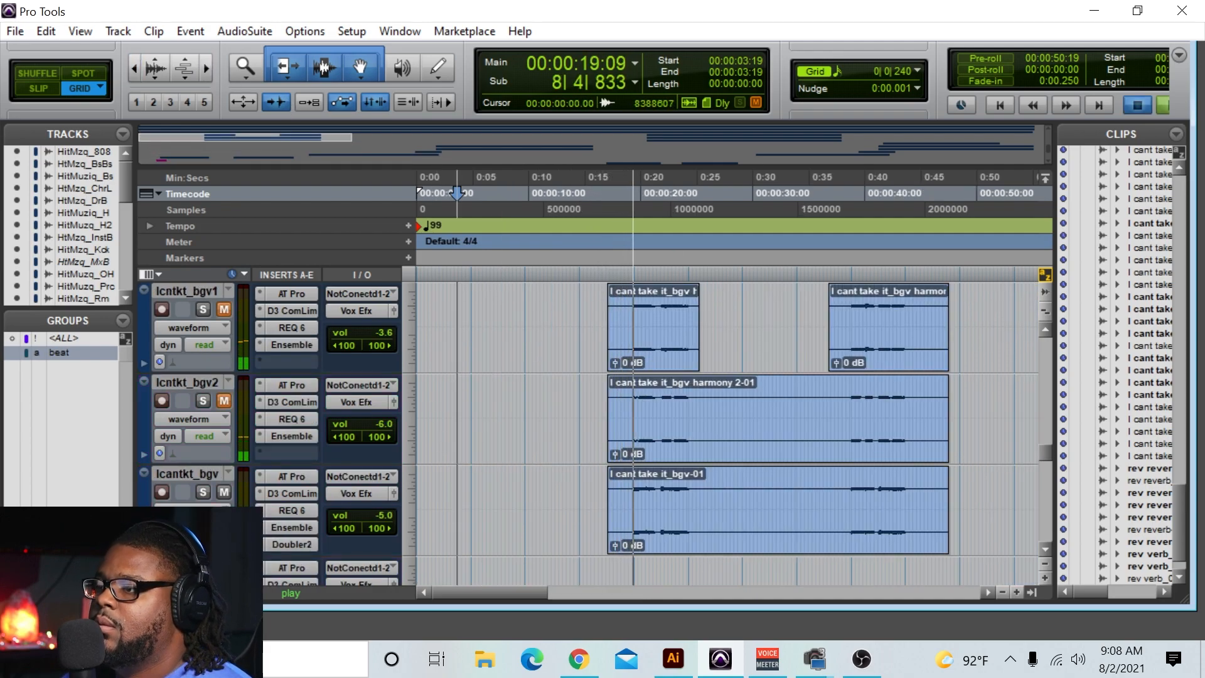
key("space")
left_click(198, 505)
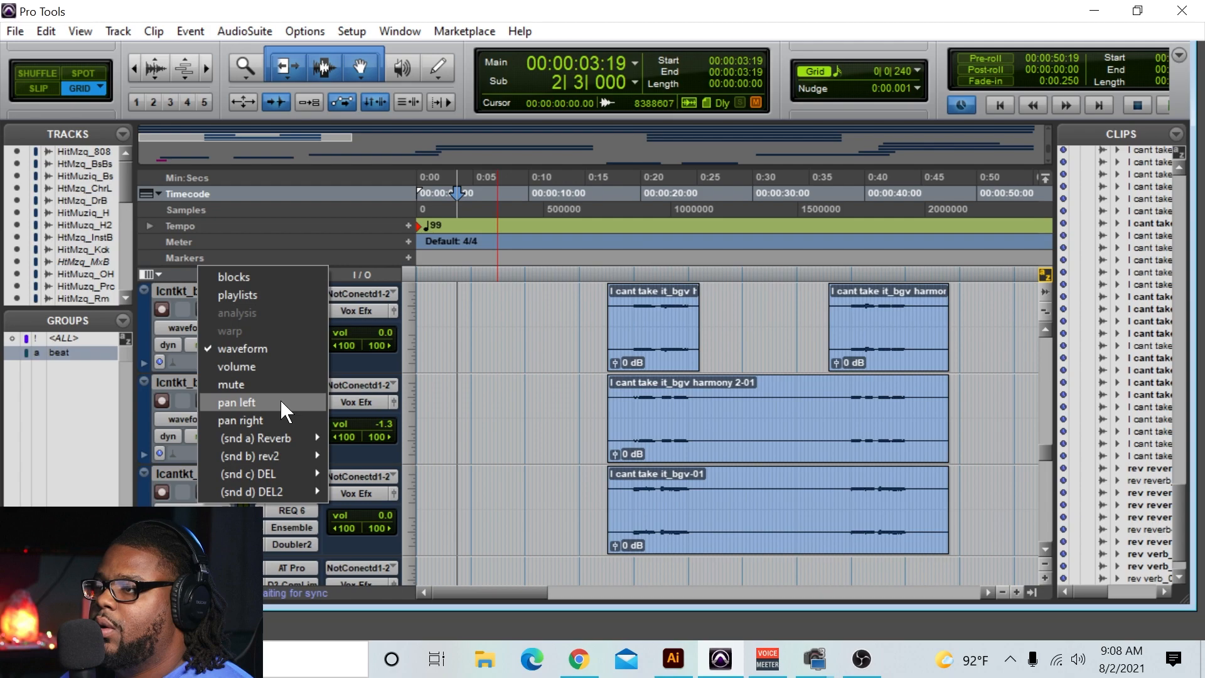
left_click(280, 366)
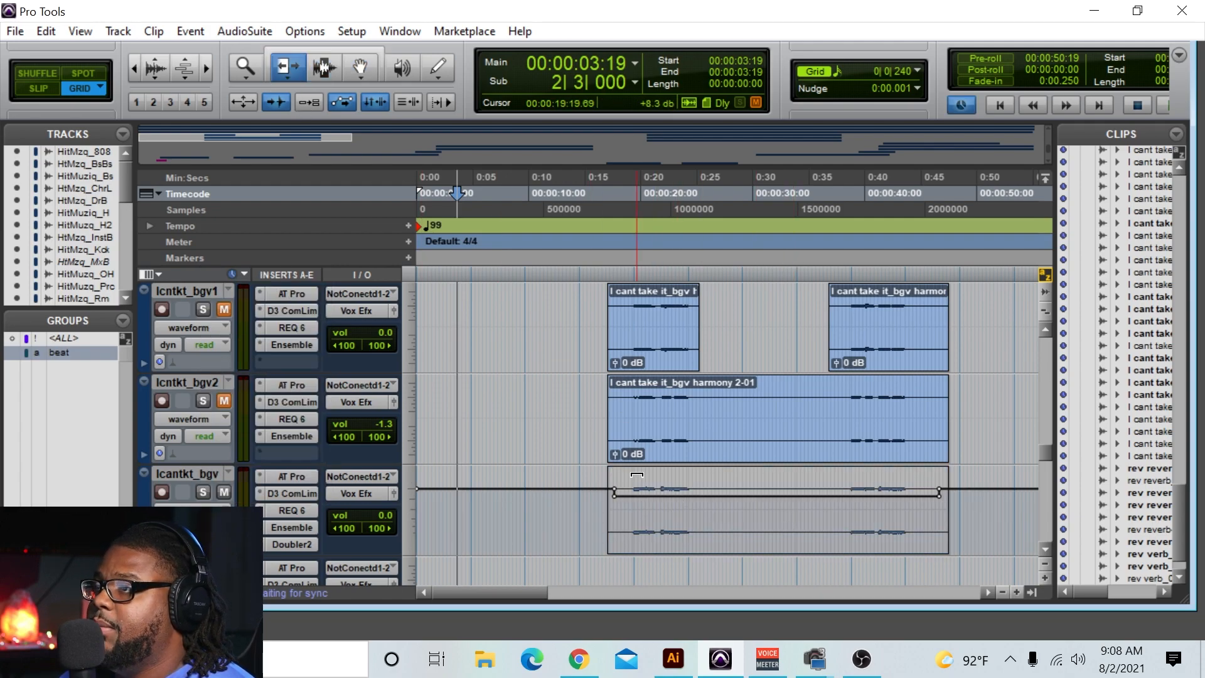
left_click(594, 192)
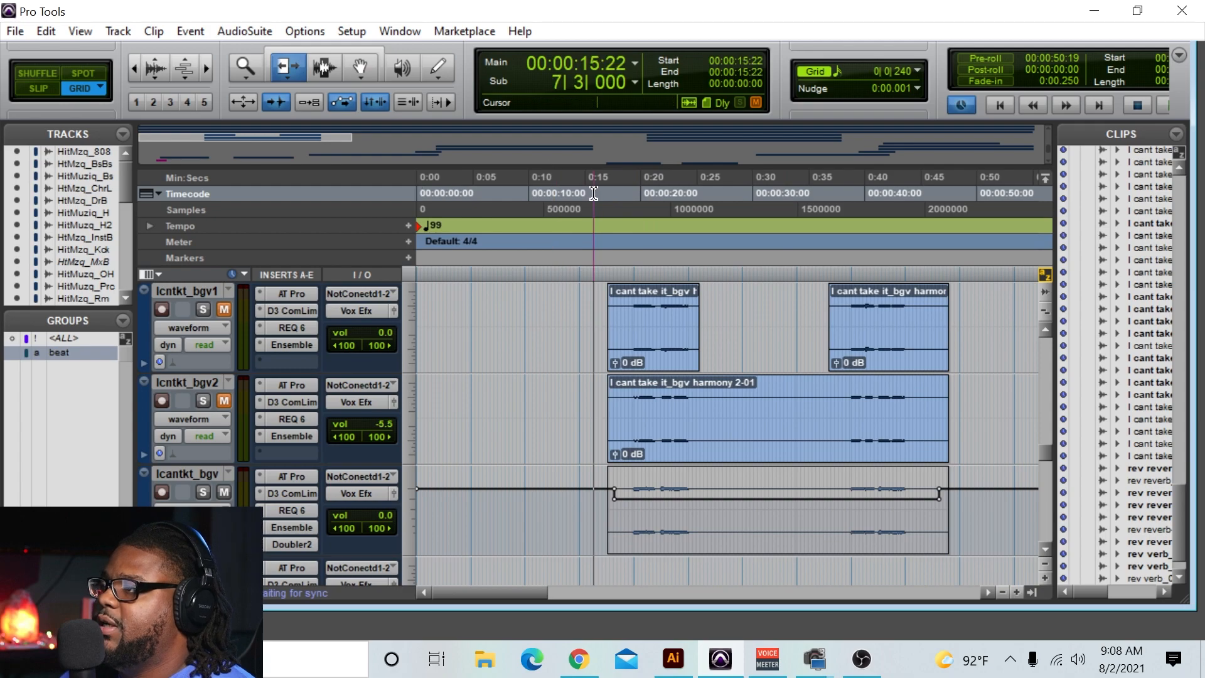
Bring the lcantkt_vrs1 and rev verb tracks back into view and place the playback position at 00:00:01:29.
double_click(134, 68)
scroll(484, 502, "down", 5)
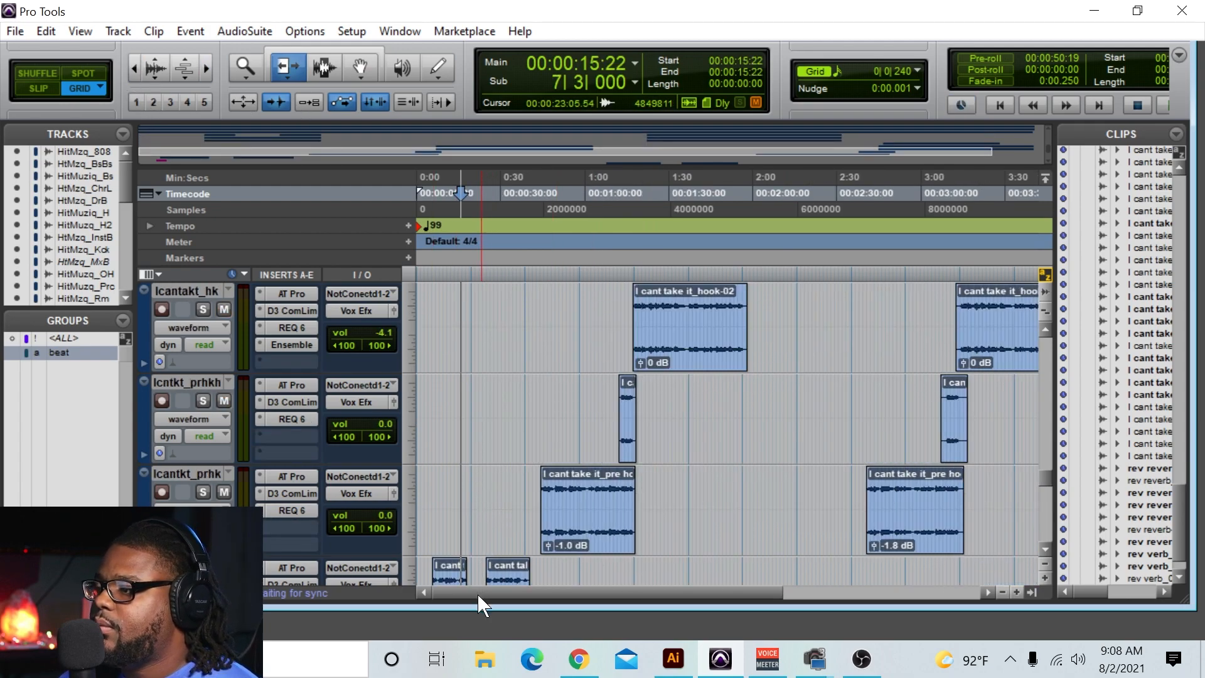
scroll(504, 496, "down", 1)
left_click(422, 188)
double_click(210, 63)
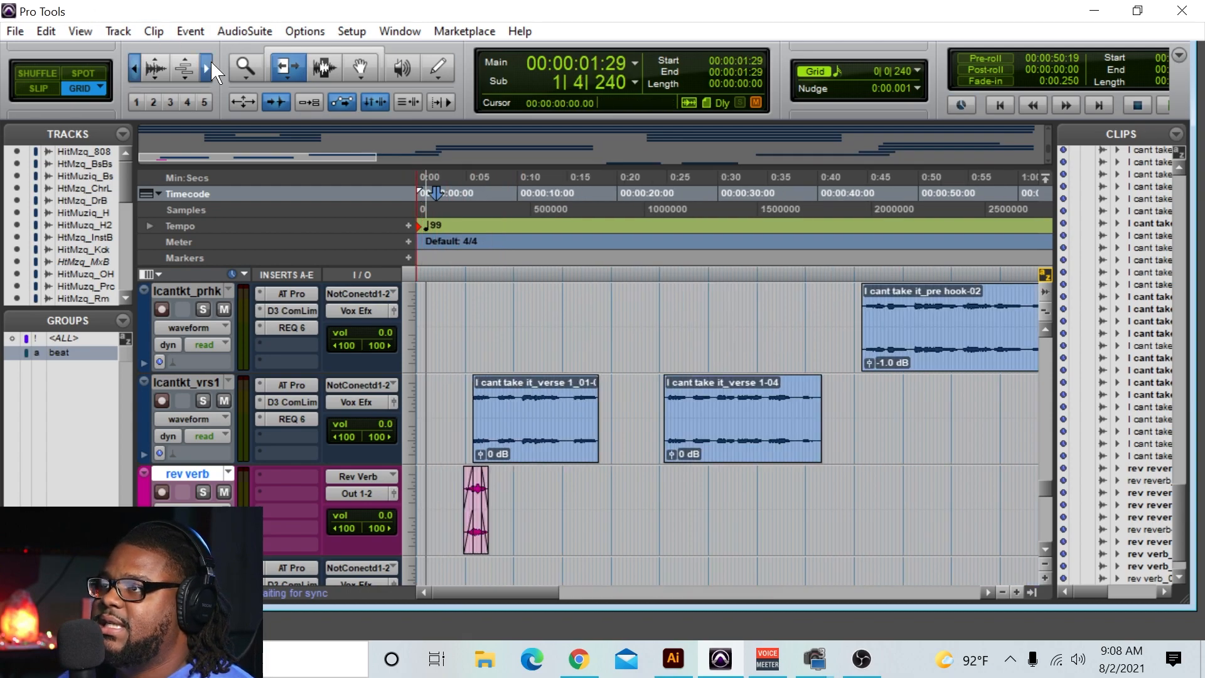
left_click(209, 63)
In the Mix window, insert the stereo AIR Chorus in the rev verb track's second insert slot and set its mix to 27%.
left_click(400, 31)
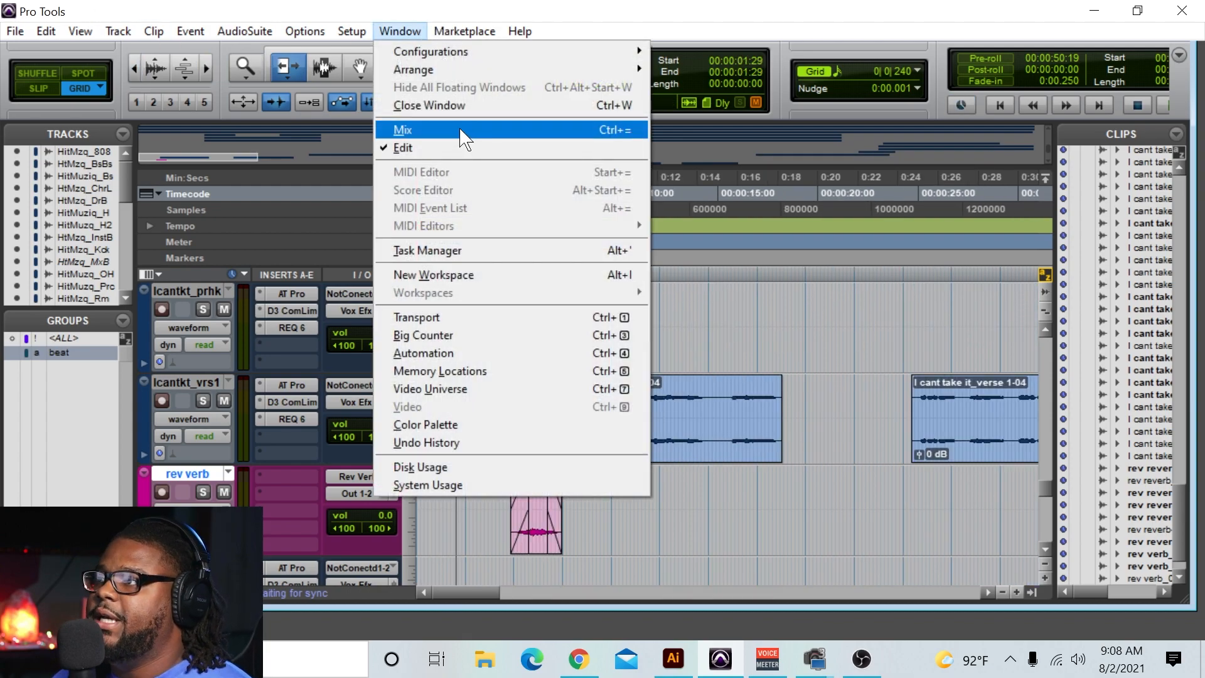
left_click(456, 129)
left_click(1186, 128)
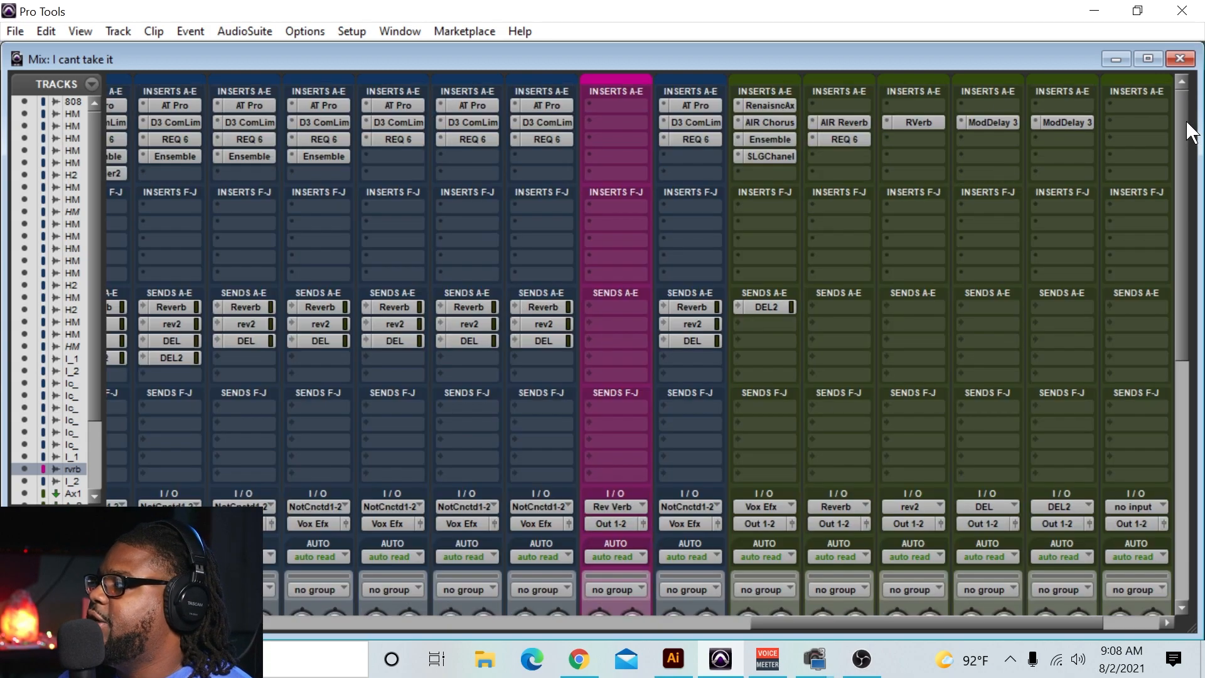
left_click(585, 119)
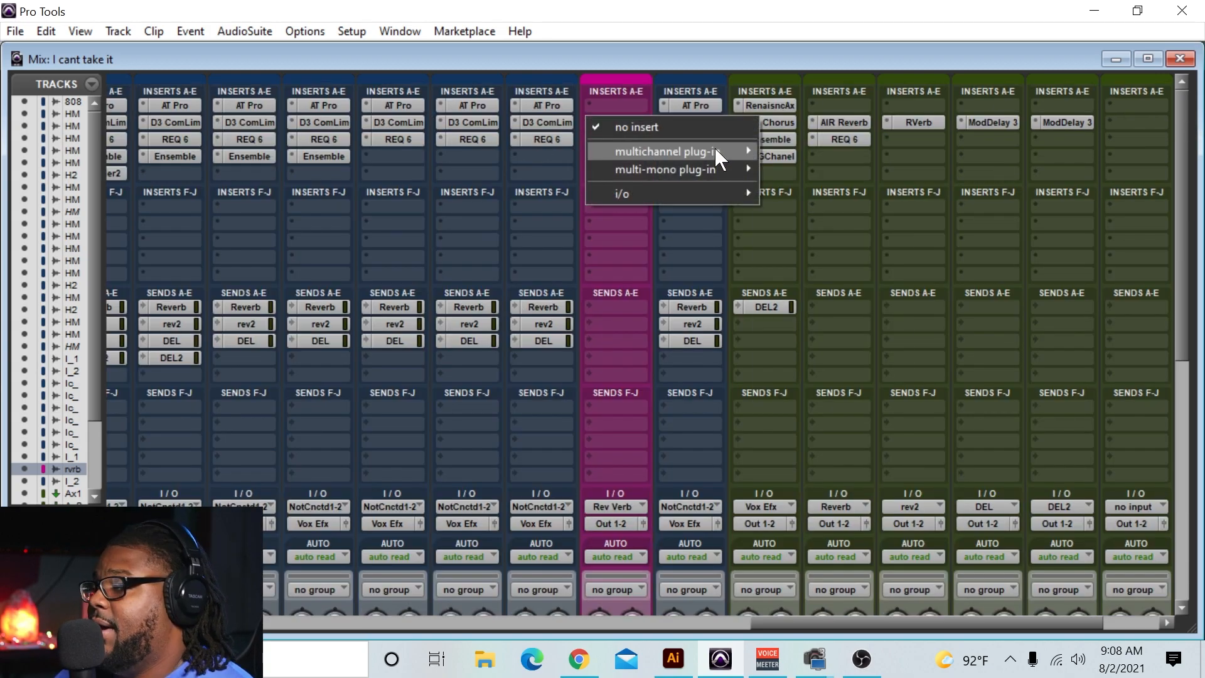
mouse_move(710, 150)
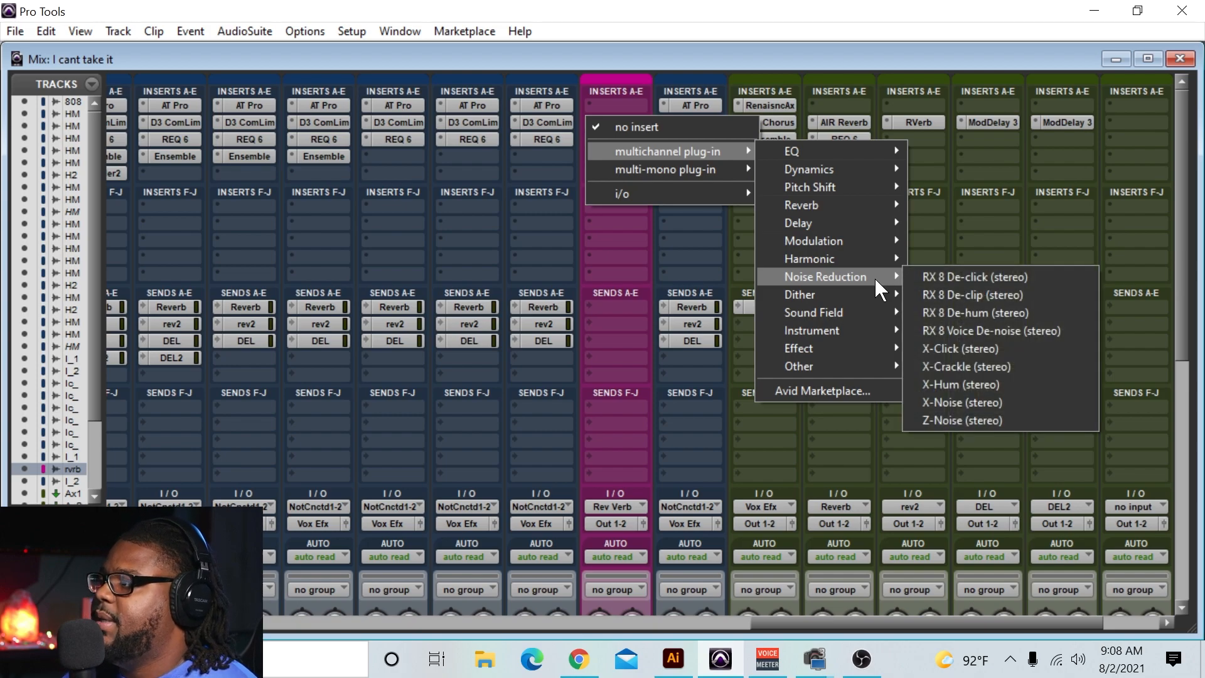
mouse_move(883, 242)
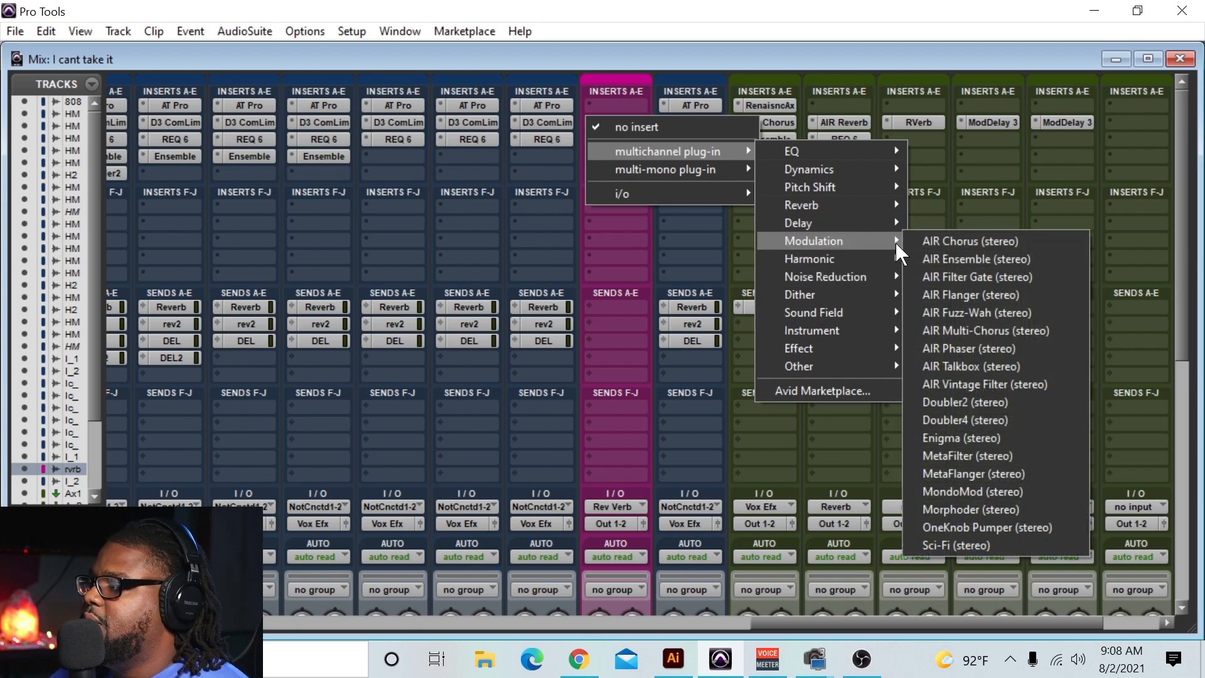
left_click(990, 242)
left_click_drag(506, 333, 502, 376)
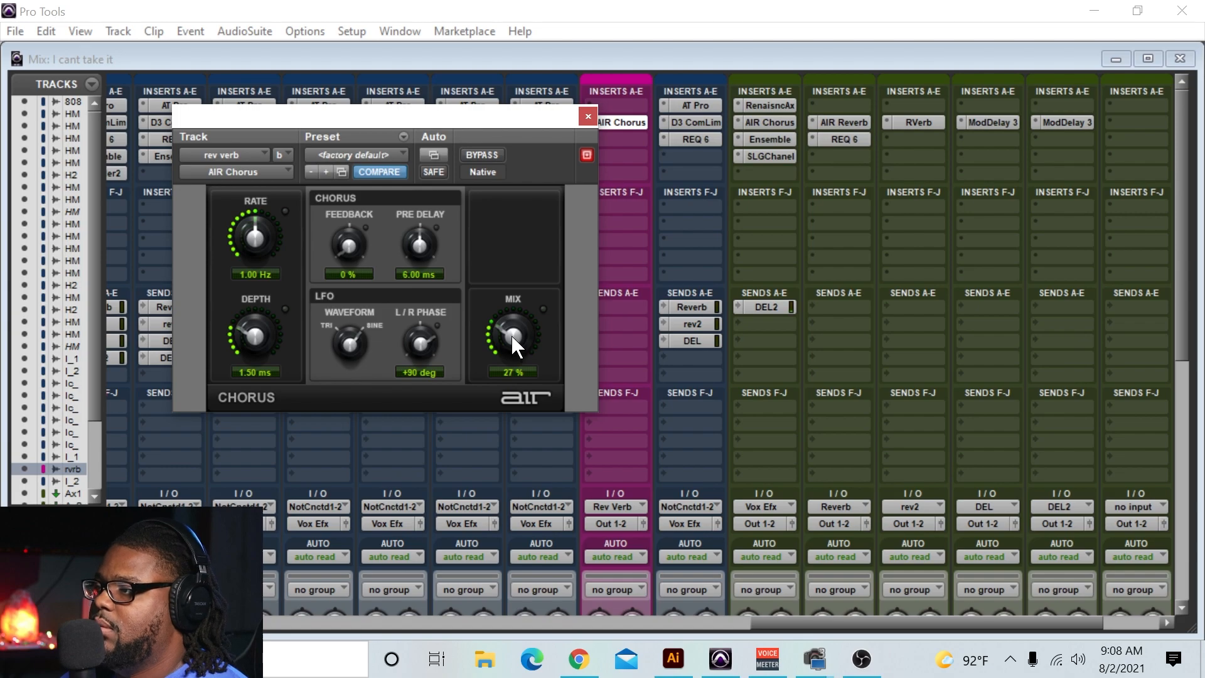
left_click(587, 117)
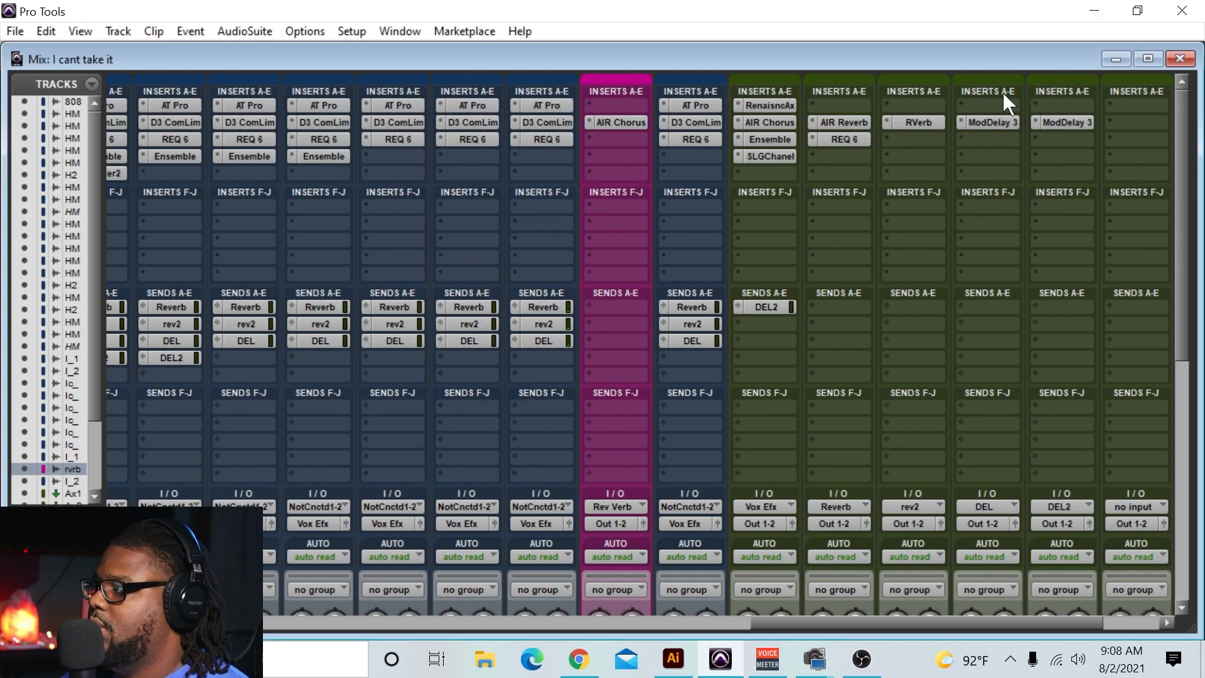
Return to the Edit window, listen to the verse from 00:00:01:29 with the chorus on the reverse reverb, and stop playback.
left_click(1179, 59)
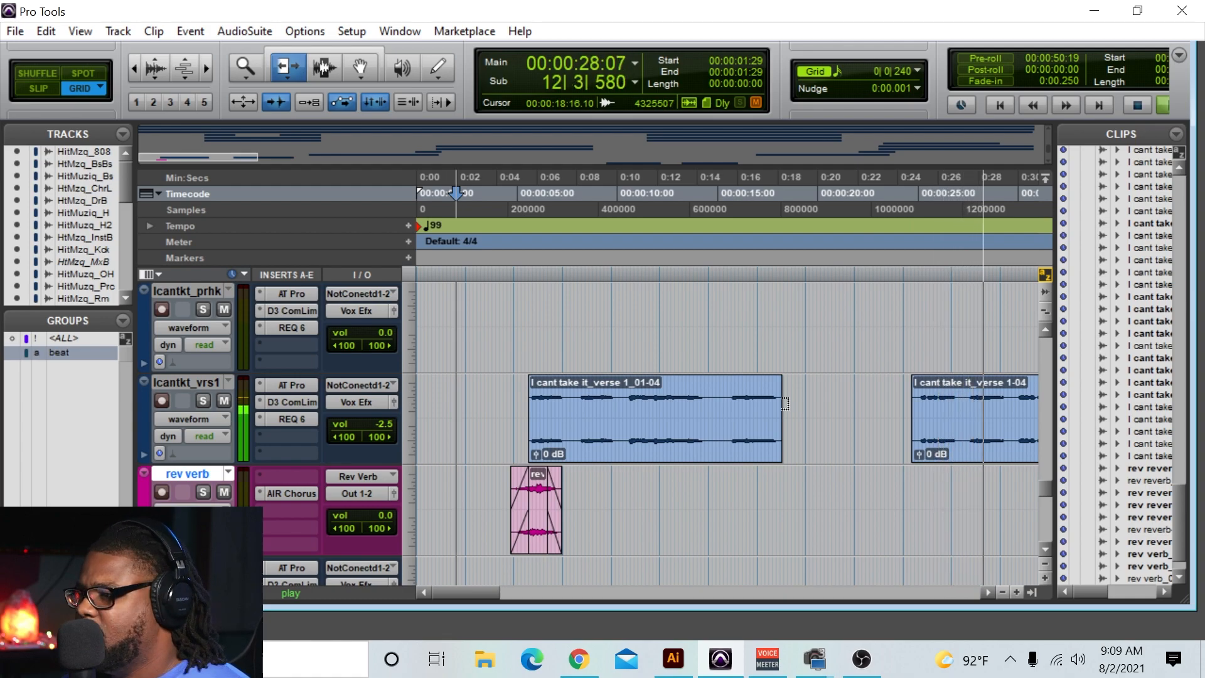
left_click(134, 63)
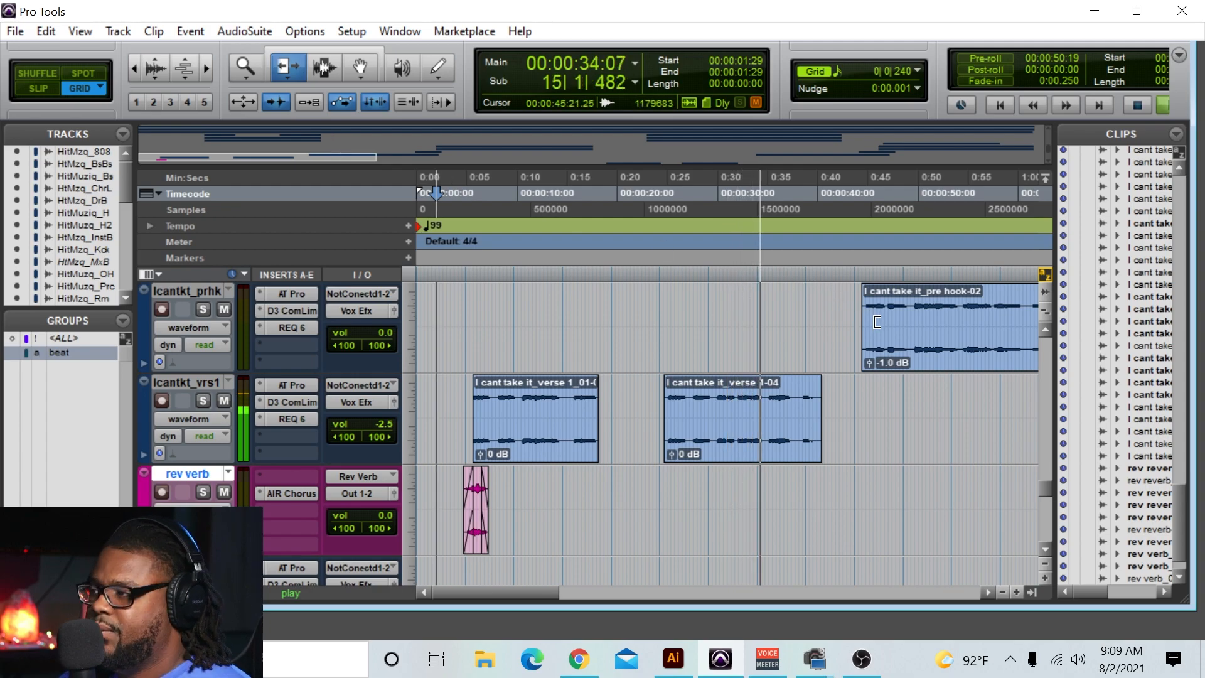
key("space")
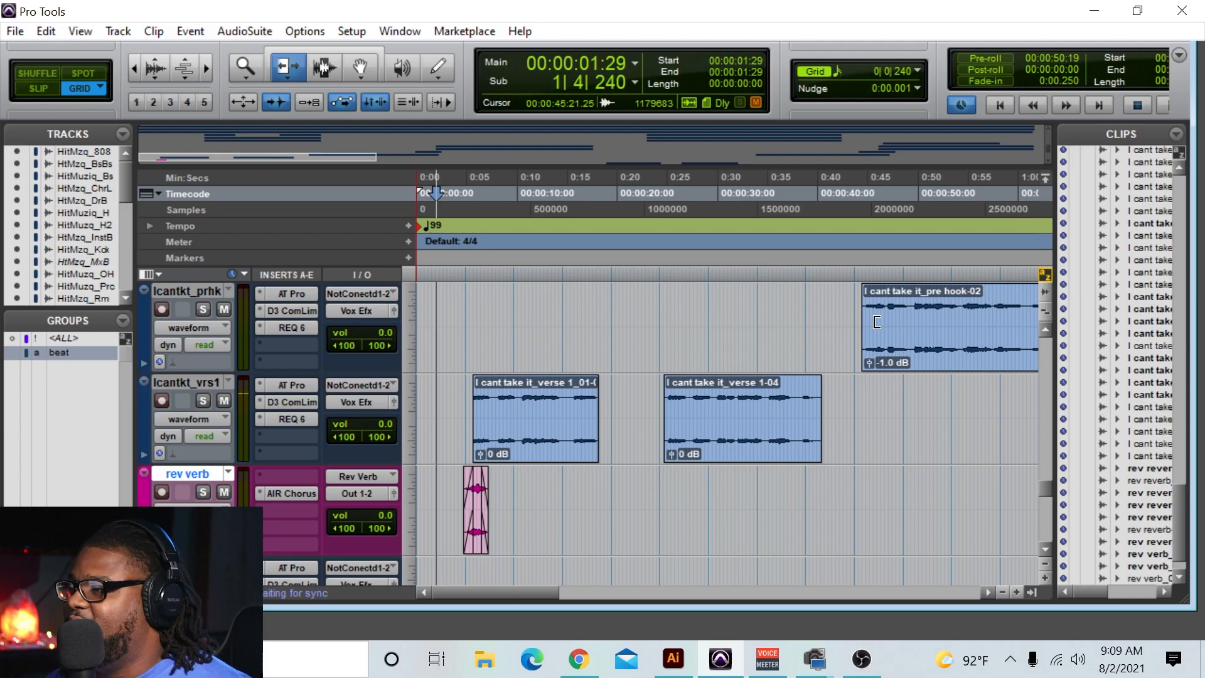